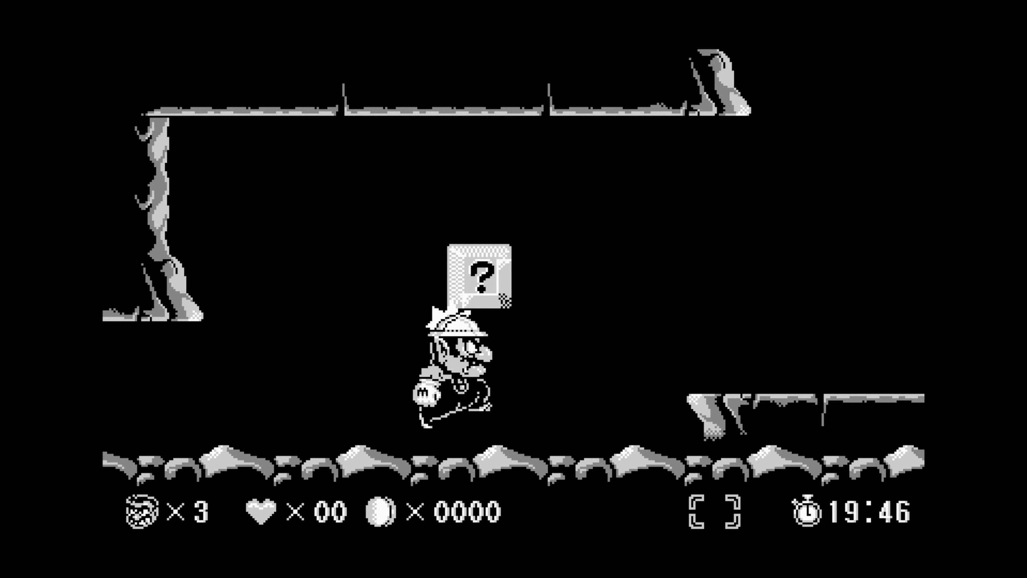
Walk Wario right, bump the ? block from below and grab the released coin
key(Left)
key(space)
key(Right)
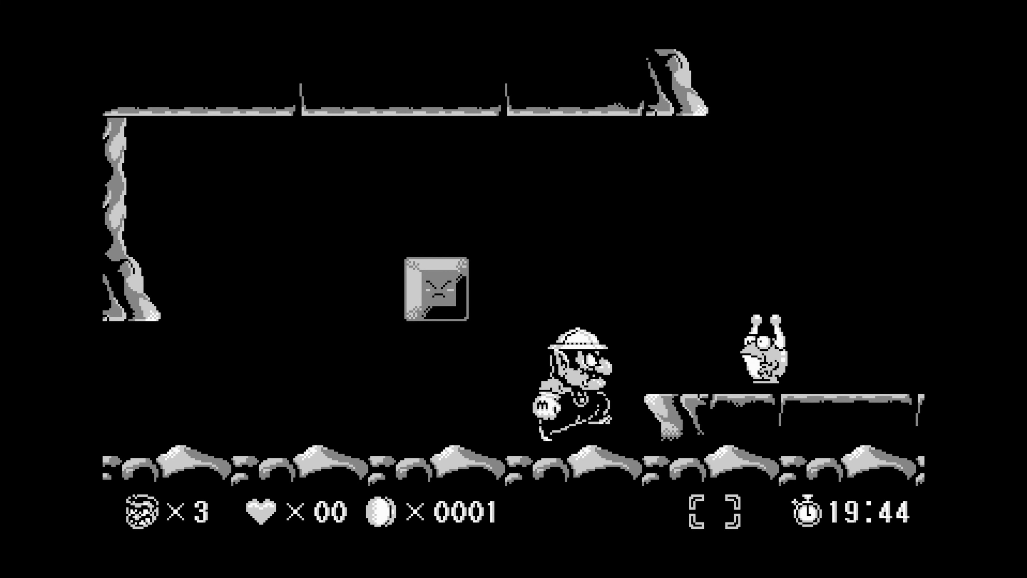
Flip the enemy, charge it off the bridge and break overhead blocks, reaching 0003 coins
key(space)
key(Left)
key(Right)
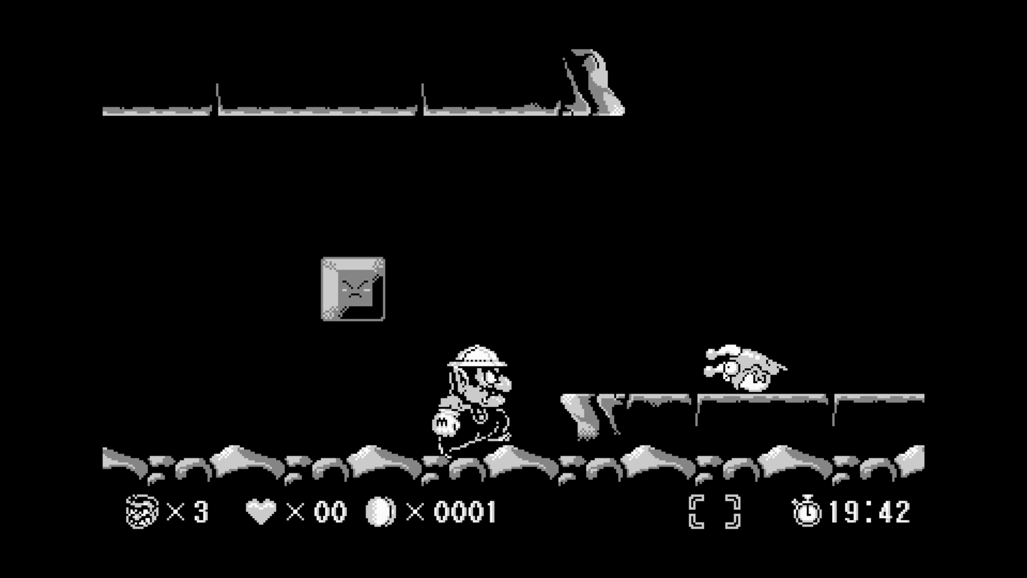
key(space)
key(Right)
key(space)
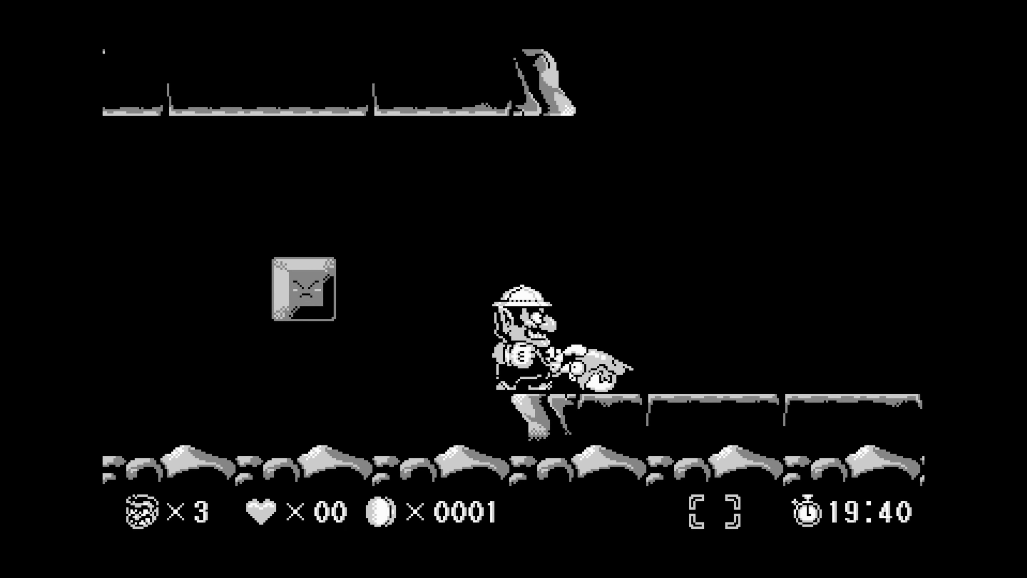
key(Right)
key(space)
key(b)
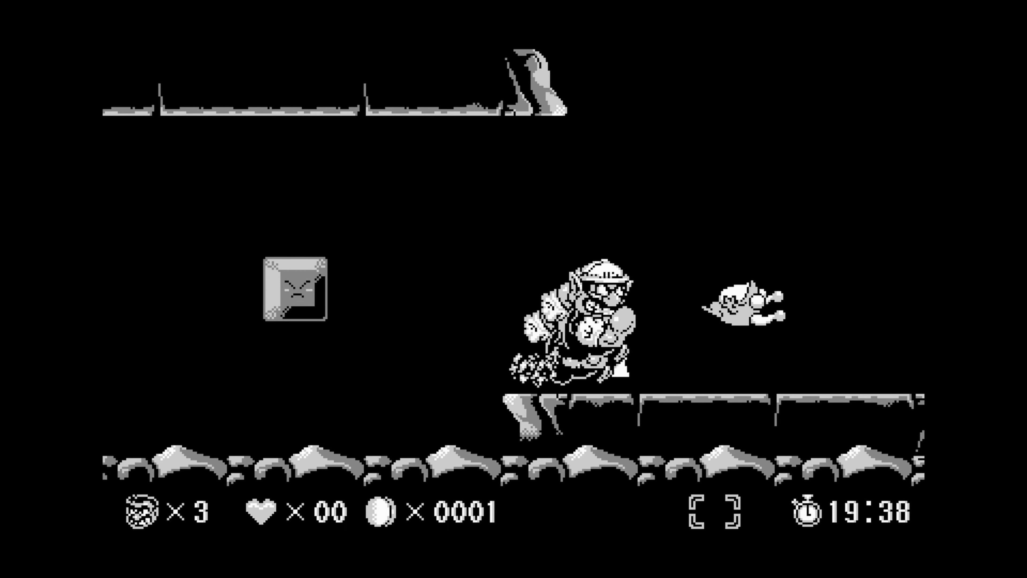
key(Right)
key(b)
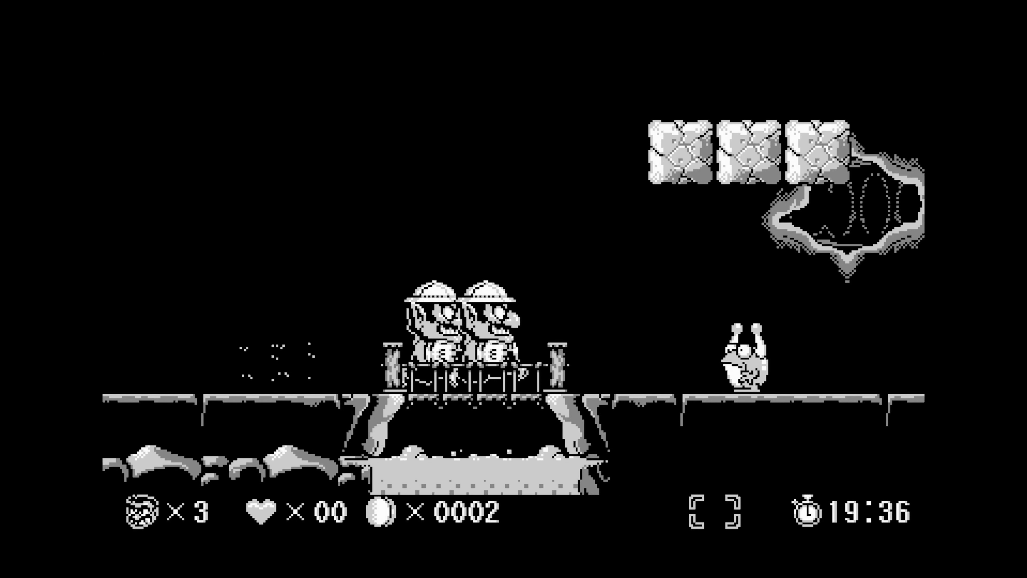
key(Right)
key(space)
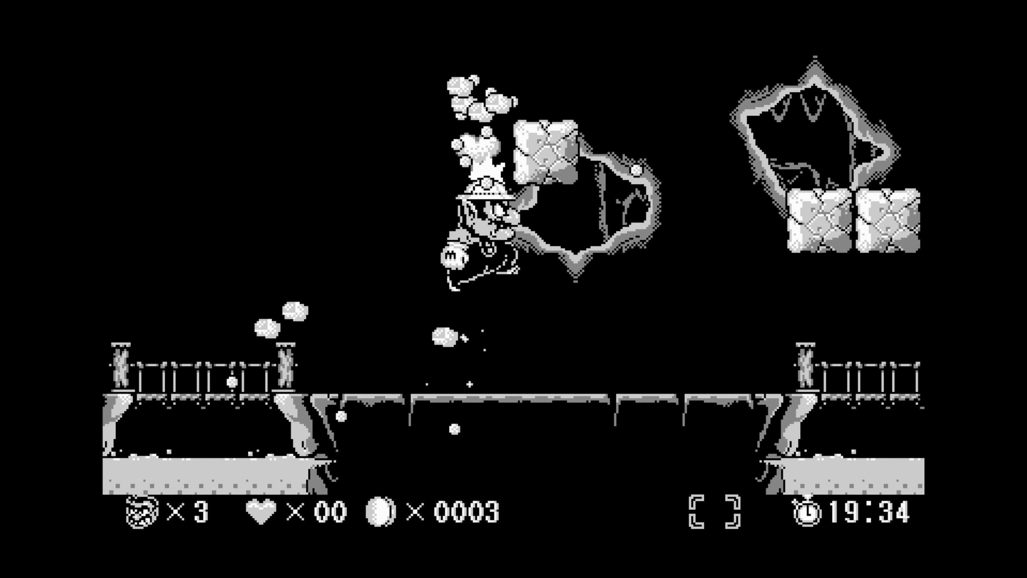
key(Right)
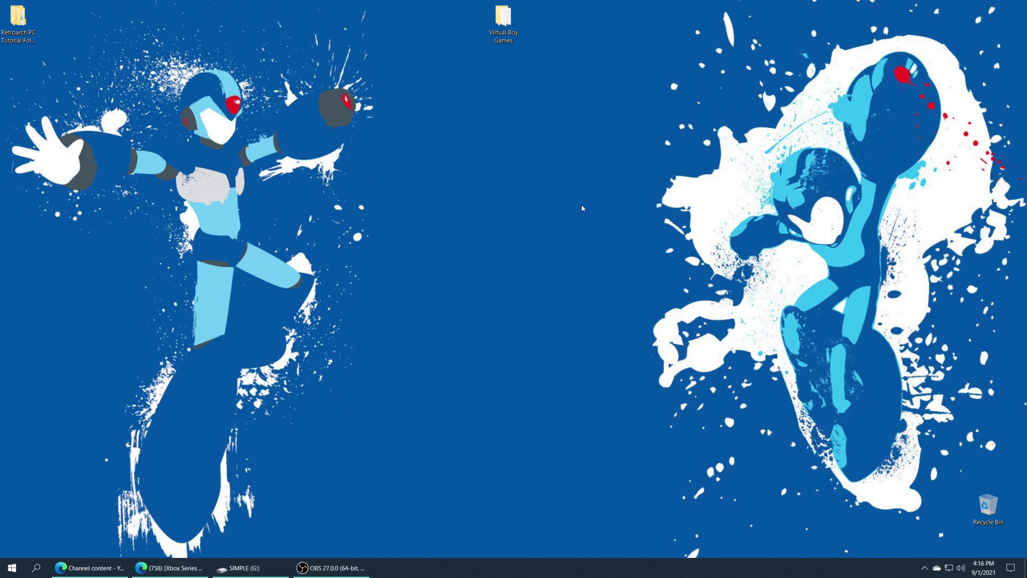
drag(588, 139, 543, 19)
drag(435, 59, 510, 41)
mouse_move(590, 95)
mouse_down()
mouse_move(413, 4)
mouse_move(449, 93)
mouse_up()
click(504, 30)
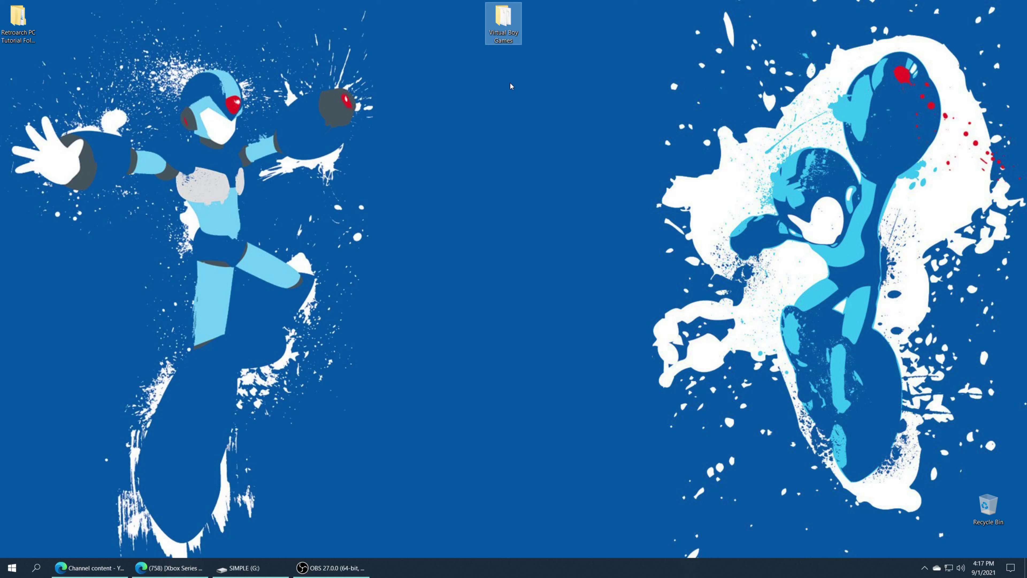
Drag the desktop's Virtual Boy Games folder into the SIMPLE (G:) drive window
click(242, 567)
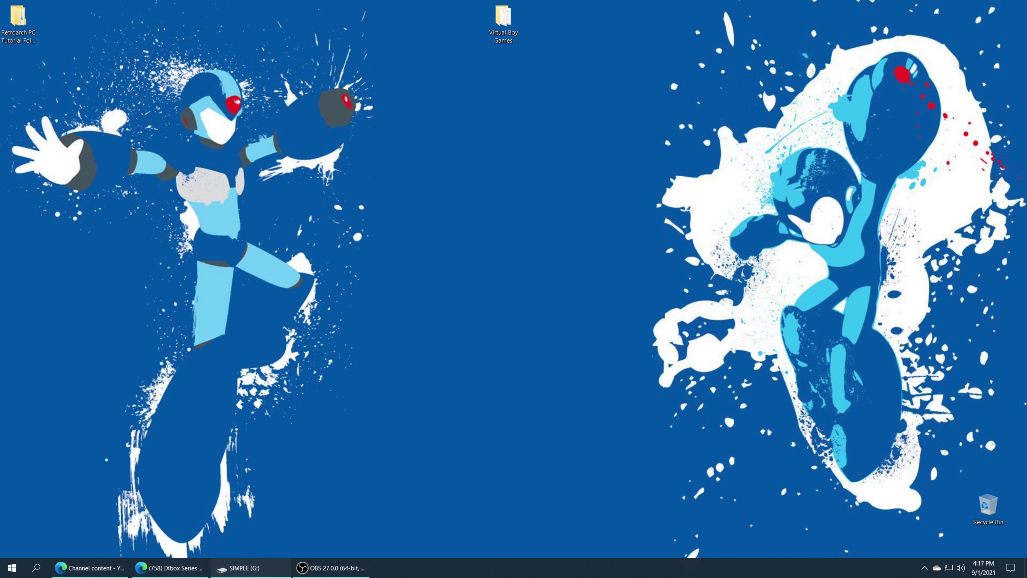
click(502, 38)
drag(502, 39, 637, 454)
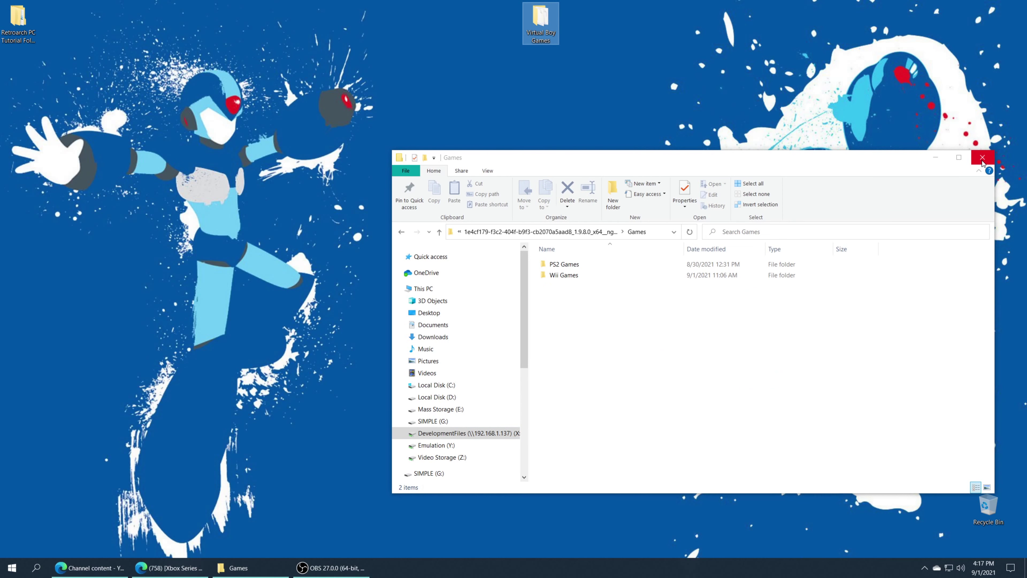
Close the drive window and delete the Virtual Boy Games folder from the desktop
click(983, 161)
drag(620, 29, 500, 70)
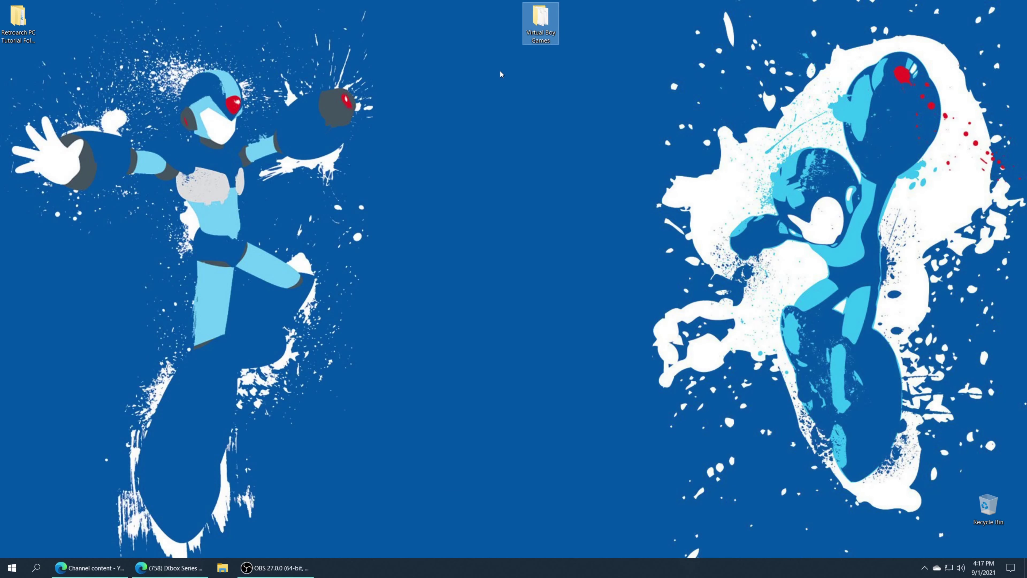
key(Delete)
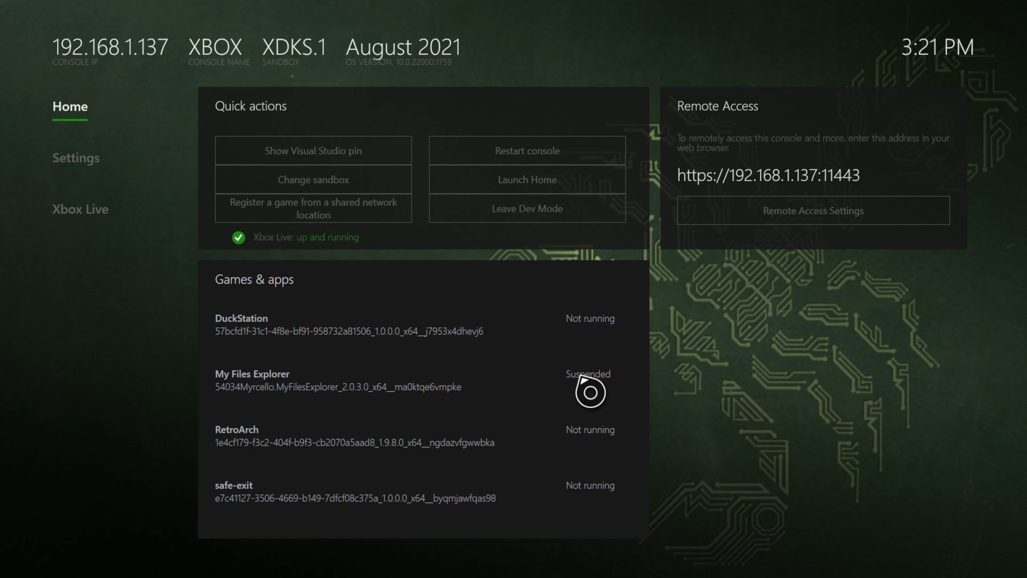
Move into the Games & apps list and pick the RetroArch entry
key(Right)
key(Down)
key(Down)
key(Down)
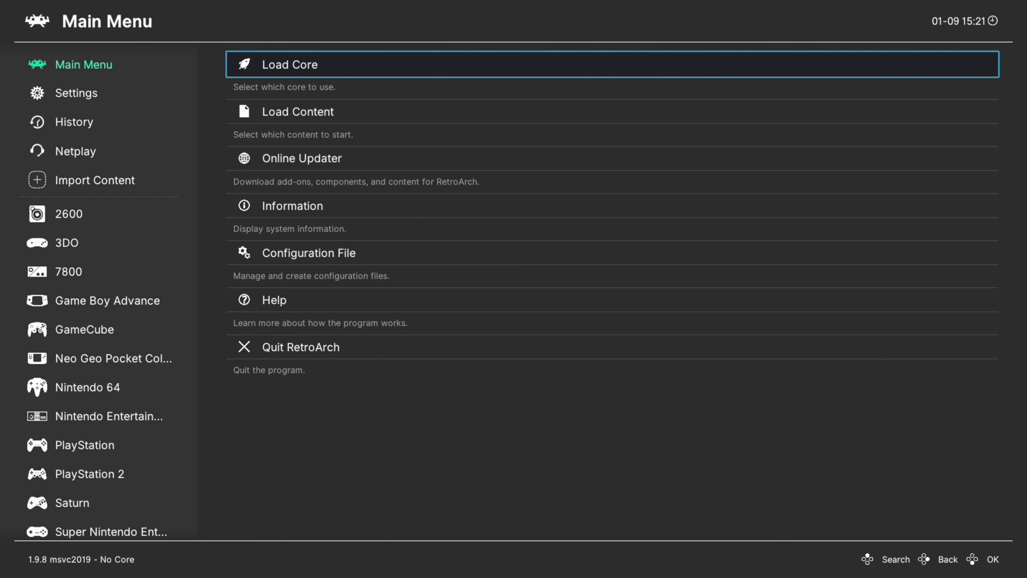
key(Down)
key(Return)
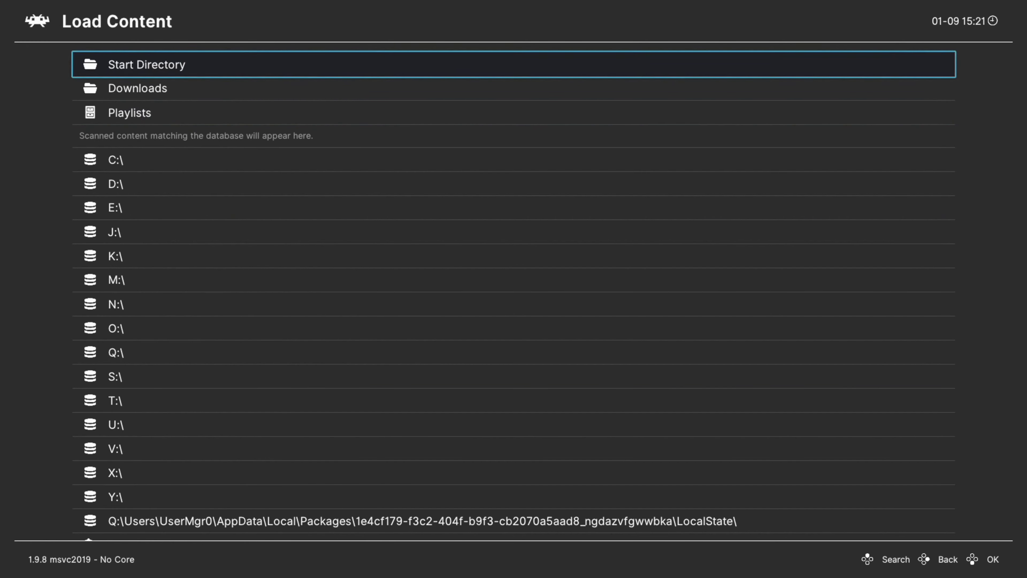
key(Down)
key(Down)
key(Down)
key(Down)
key(Down)
key(Return)
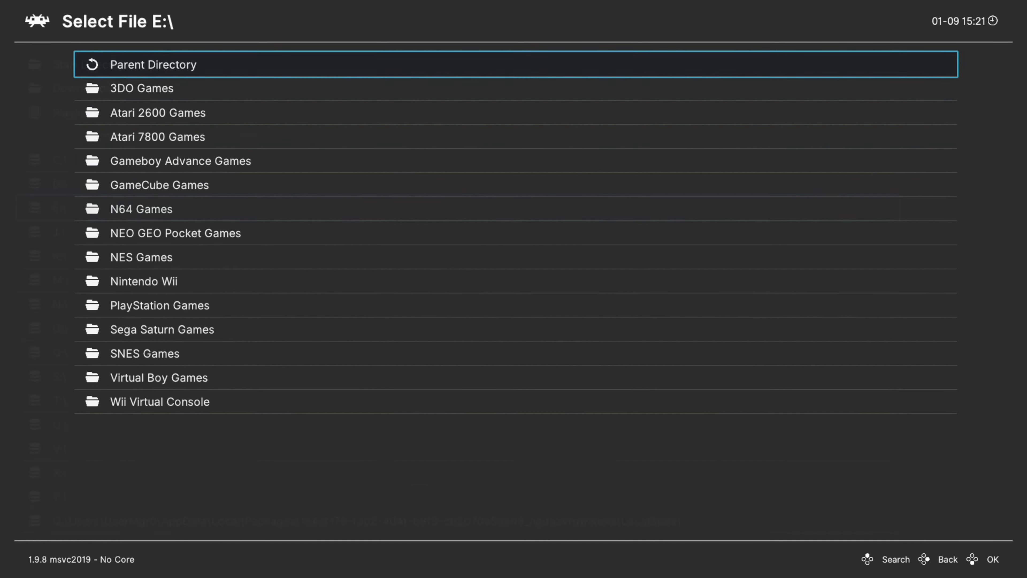
key(Down)
key(Down)
key(Down)
key(Down)
key(Down)
key(Down)
key(Down)
key(Down)
key(Down)
key(Down)
key(Down)
key(Down)
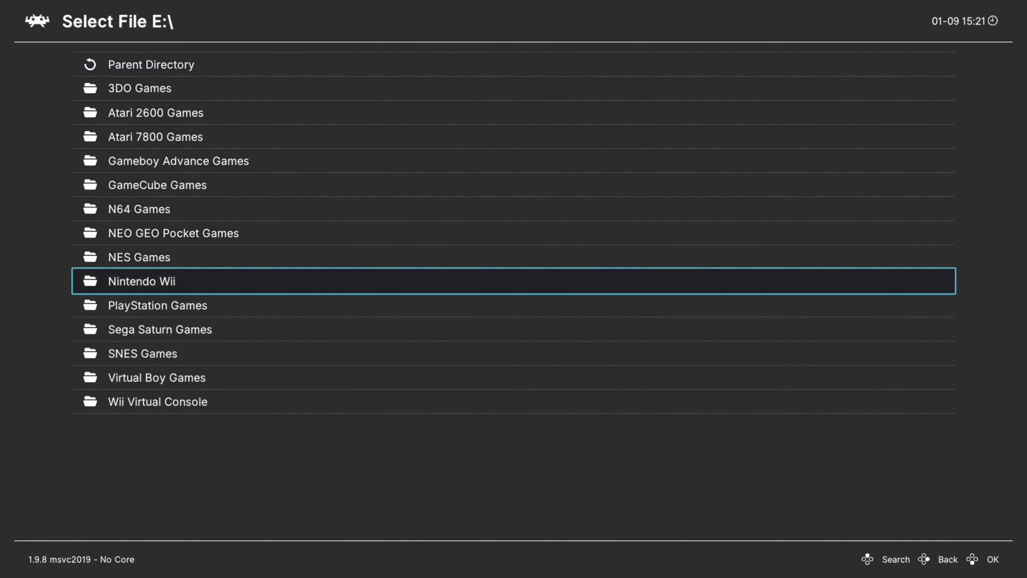
key(Down)
key(Return)
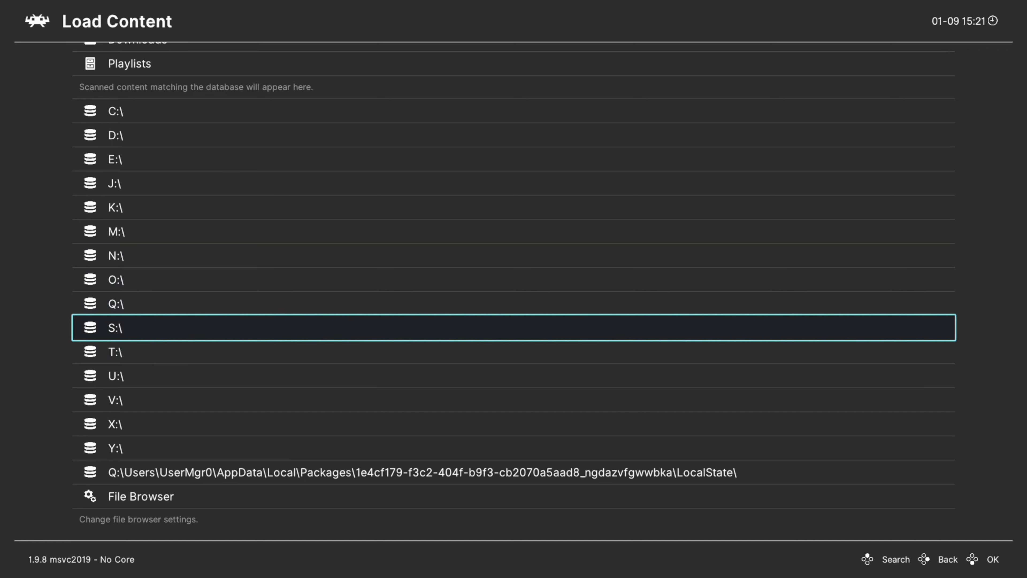
key(Return)
key(Down)
key(Down)
key(Down)
key(Down)
key(Down)
key(Down)
key(Down)
key(Down)
key(Down)
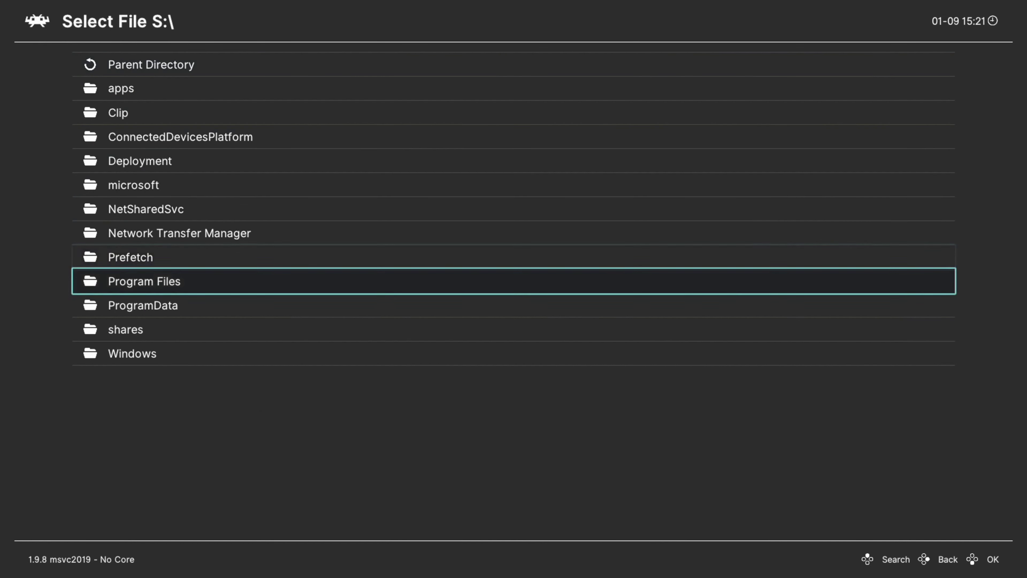
key(Return)
key(Return)
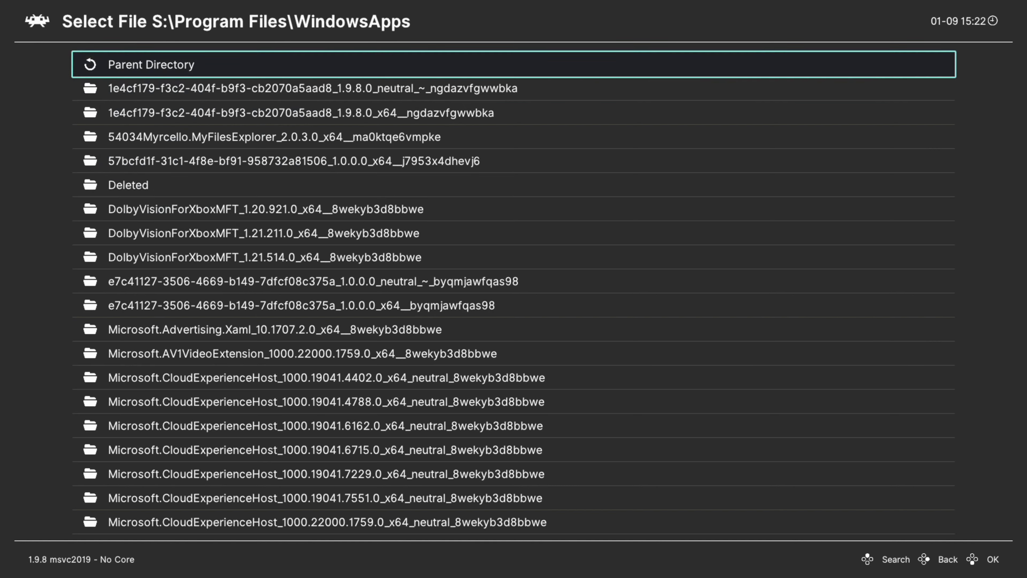
key(Down)
key(Return)
key(Down)
key(Down)
key(Down)
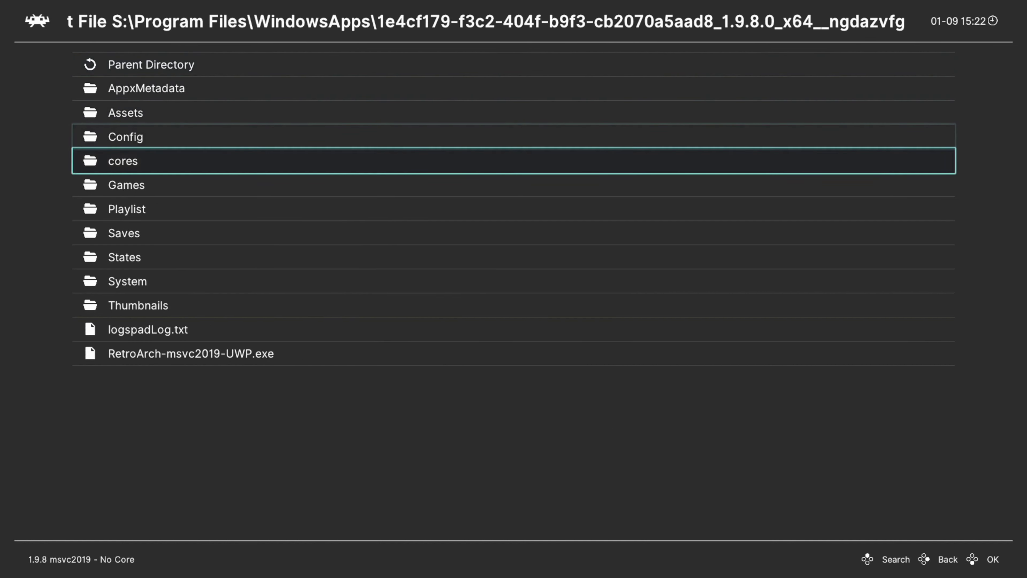
key(Down)
key(Return)
key(Down)
key(Down)
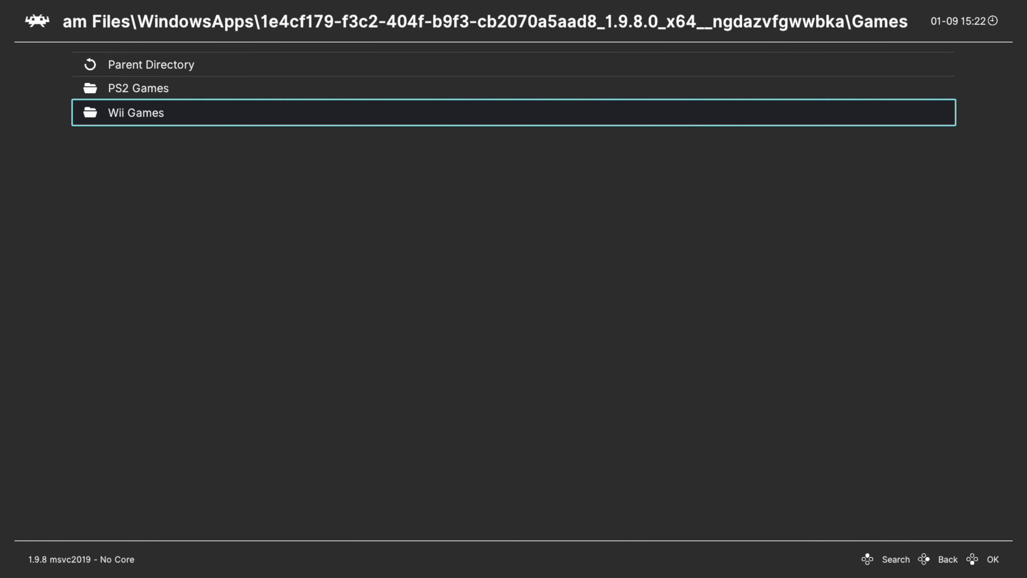
key(BackSpace)
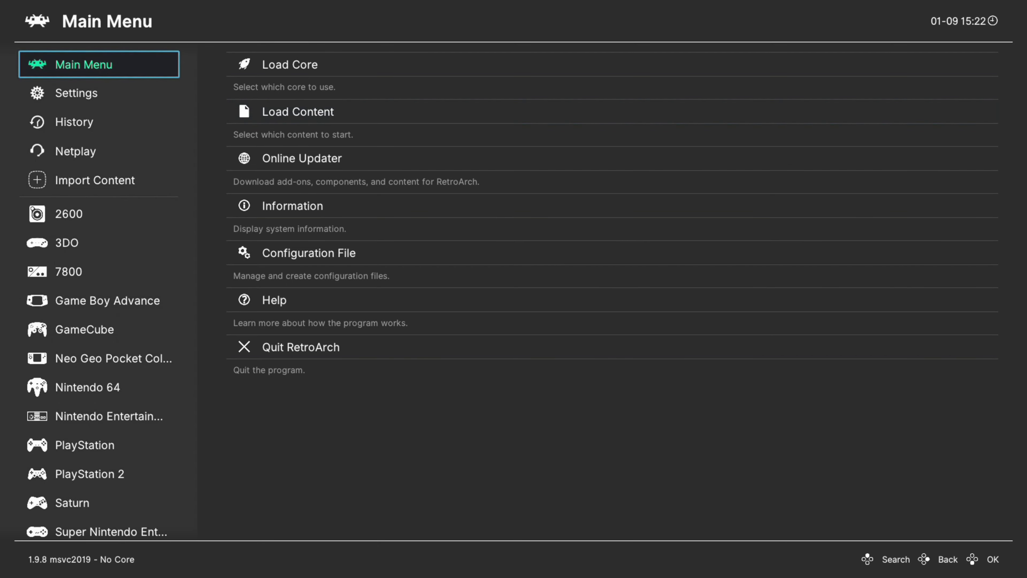
Open Manual Scan and set the content directory to E:\Virtual Boy Games
key(Down)
key(Down)
key(Down)
key(Down)
key(Right)
key(Down)
key(Return)
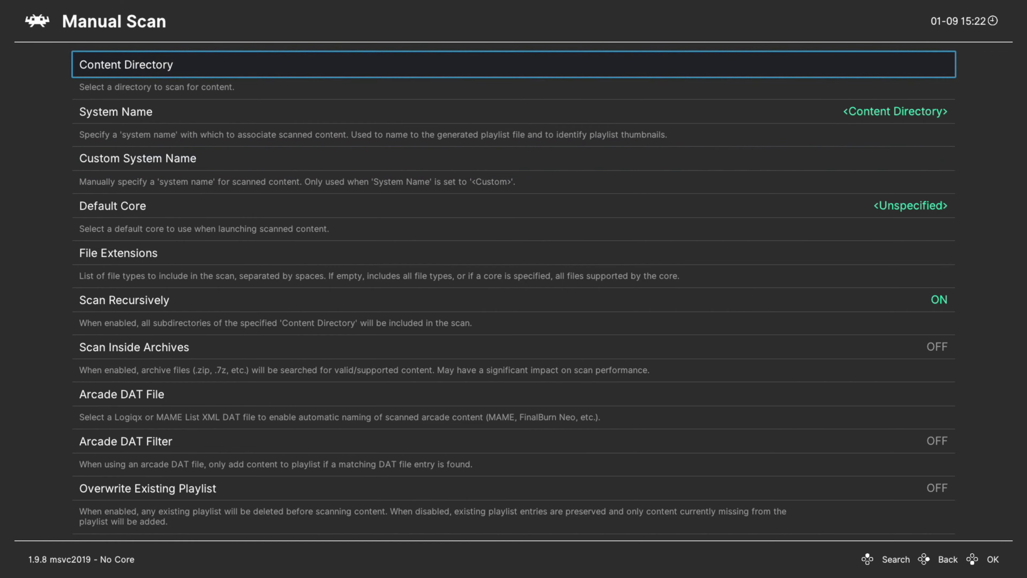
key(Return)
key(Return)
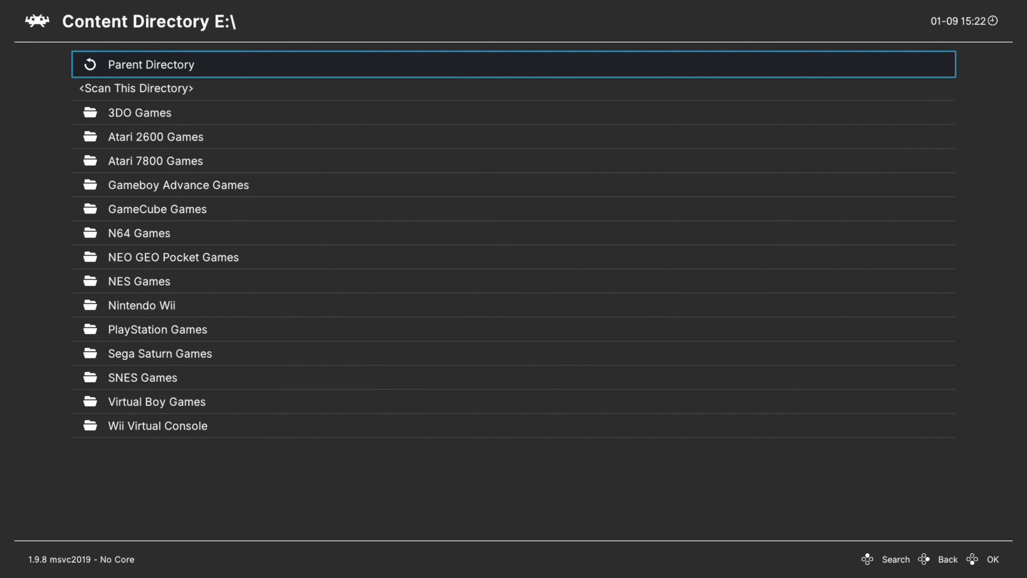
key(Down)
key(Down)
key(Down)
key(Down)
key(Down)
key(Down)
key(Down)
key(Down)
key(Down)
key(Down)
key(Down)
key(Down)
key(Down)
key(Down)
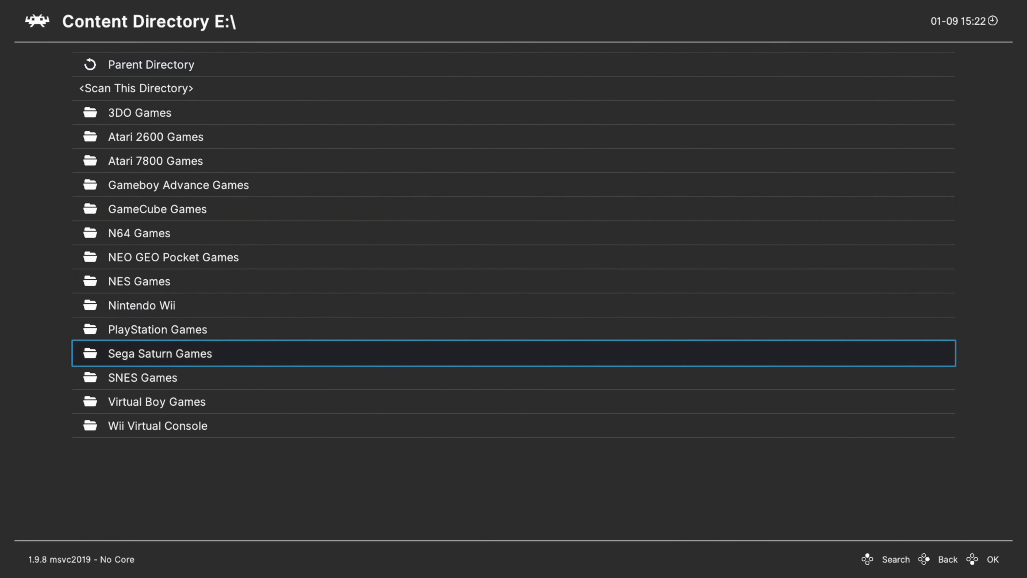
key(Return)
key(Down)
key(Return)
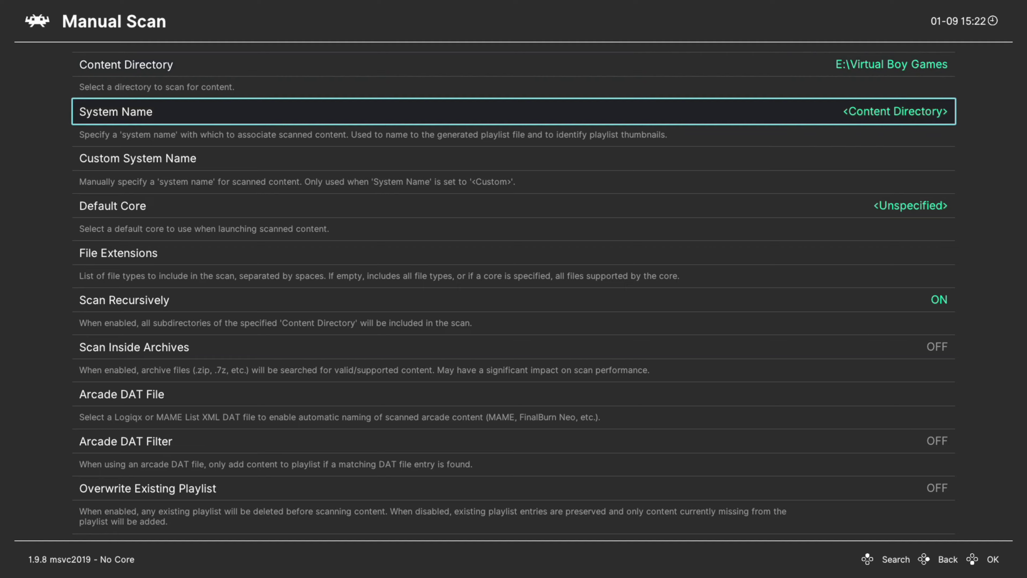
Set the system name to Nintendo - Virtual Boy
key(Return)
key(Down)
key(Down)
key(Down)
key(Down)
key(Down)
key(Down)
key(Down)
key(Down)
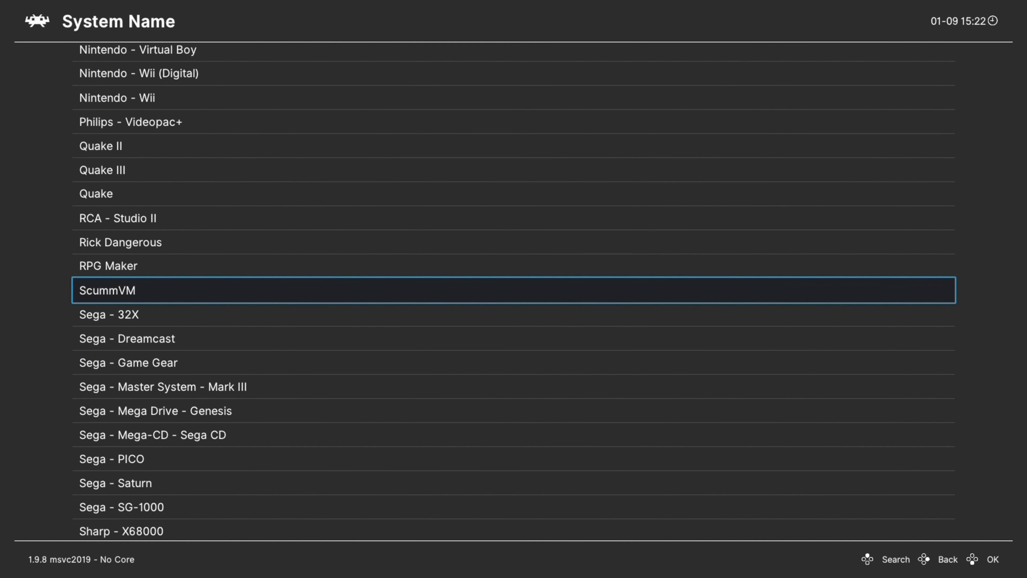
key(Up)
key(Up)
key(Up)
key(Up)
key(Up)
key(Up)
key(Up)
key(Up)
key(Up)
key(Up)
key(Up)
key(Up)
key(Up)
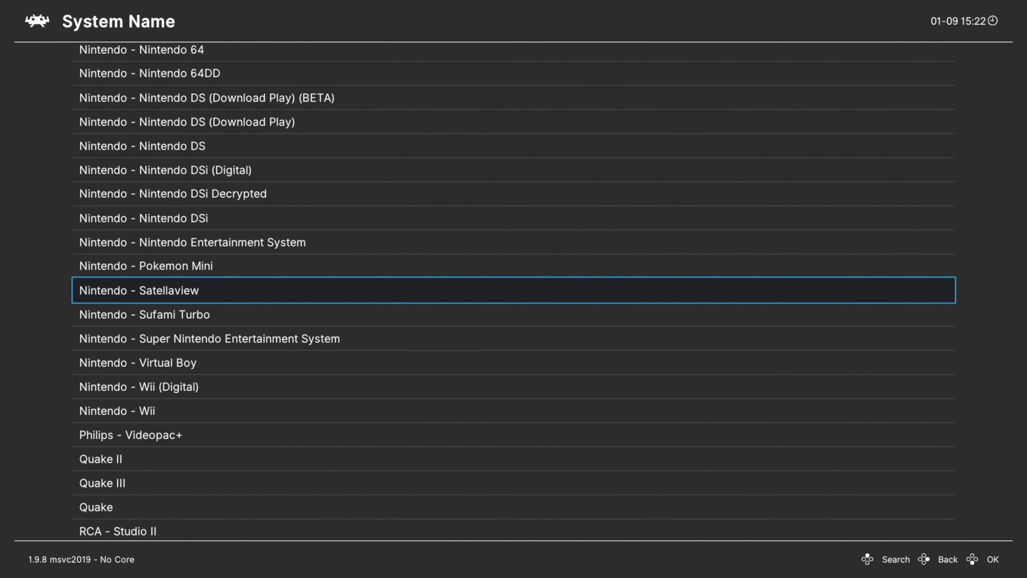
key(Down)
key(Down)
key(Down)
key(Return)
Choose Nintendo - Virtual Boy (Beetle VB) as the default core
key(Down)
key(Down)
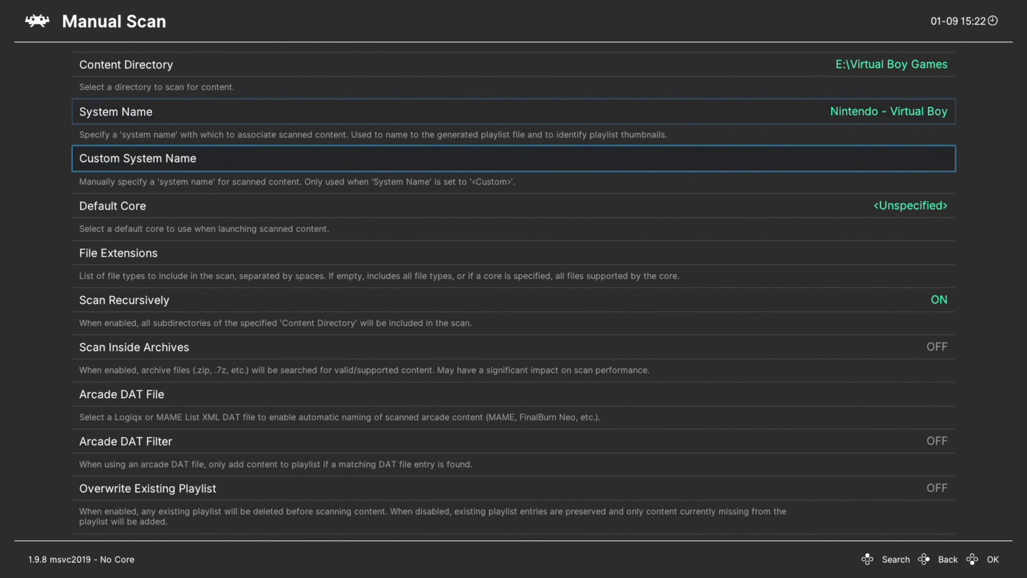
key(Return)
key(Down)
key(Down)
key(Down)
key(Down)
key(Down)
key(Down)
key(Down)
key(Down)
key(Down)
key(Down)
key(Down)
key(Down)
key(Down)
key(Down)
key(Down)
key(Down)
key(Down)
key(Down)
key(Down)
key(Down)
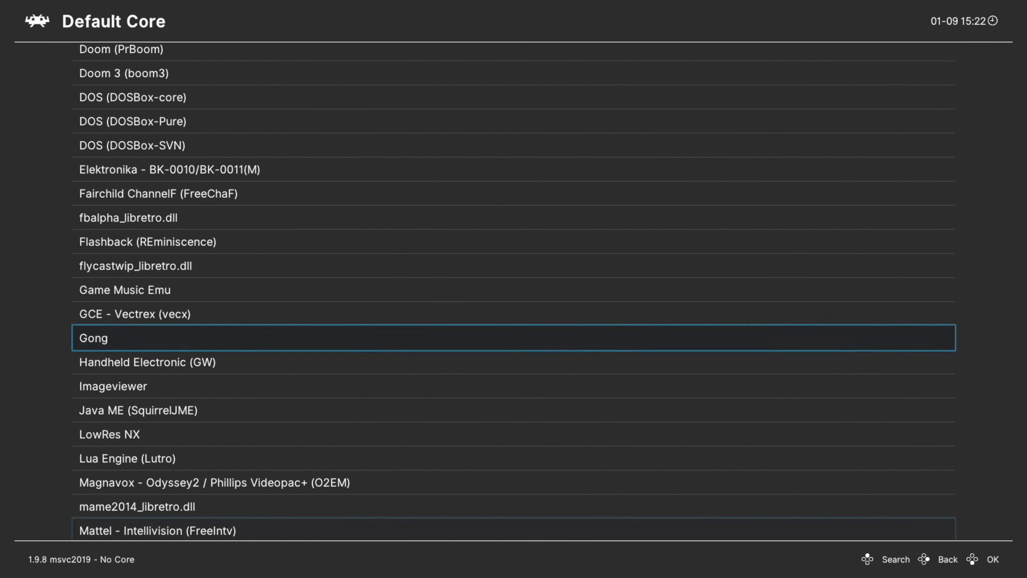
key(Down)
key(Down)
key(Down)
key(Down)
key(Down)
key(Down)
key(Down)
key(Down)
key(Down)
key(Down)
key(Down)
key(Down)
key(Down)
key(Down)
key(Down)
key(Down)
key(Down)
key(Down)
key(Down)
key(Down)
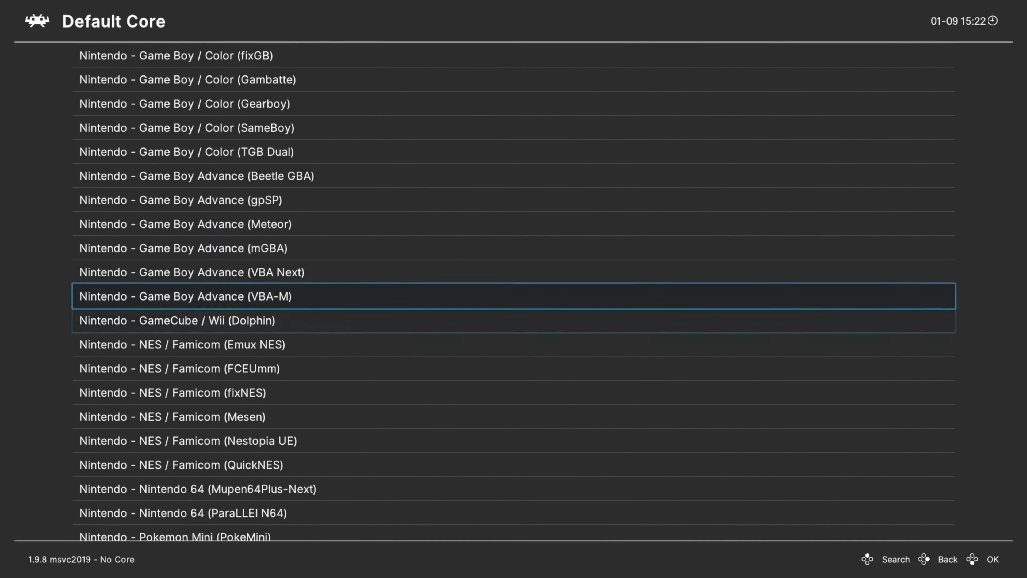
key(Down)
key(Down)
key(Down)
key(Down)
key(Down)
key(Down)
key(Down)
key(Down)
key(Down)
key(Down)
key(Down)
key(Down)
key(Down)
key(Down)
key(Down)
key(Down)
key(Down)
key(Down)
key(Down)
key(Down)
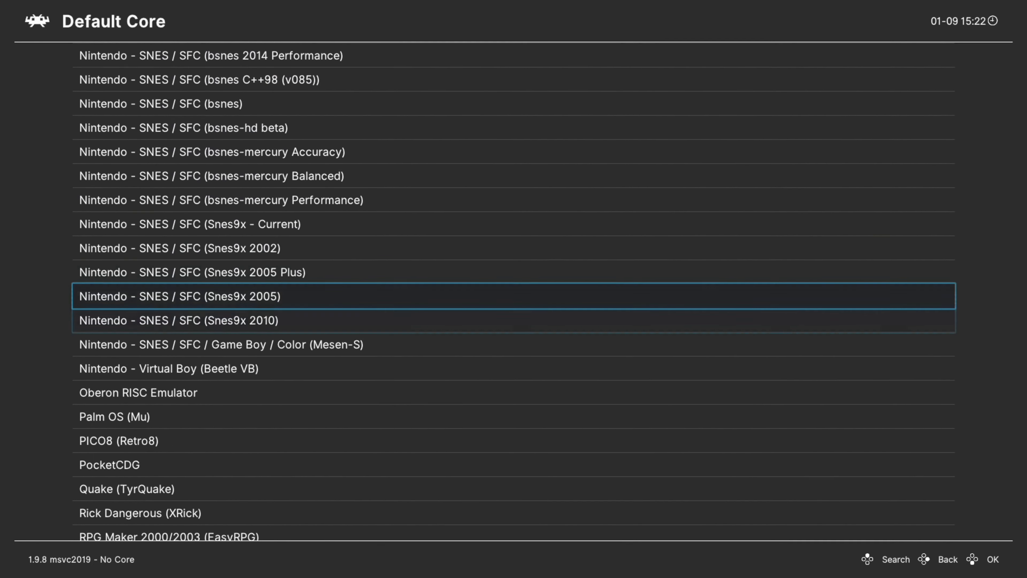
key(Down)
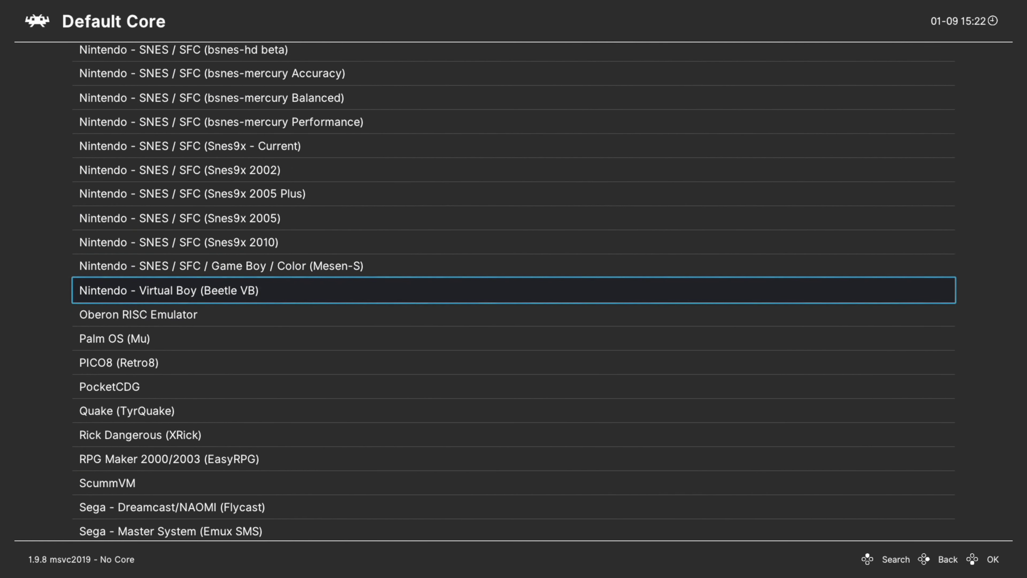
key(Return)
With archive scanning included, start the scan of the Virtual Boy Games folder
key(Down)
key(Down)
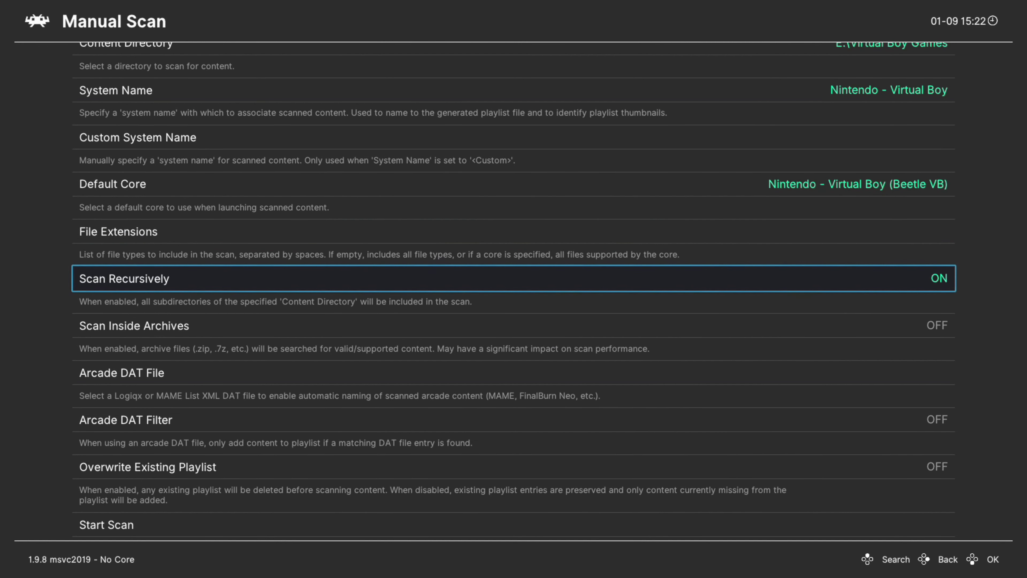
key(Down)
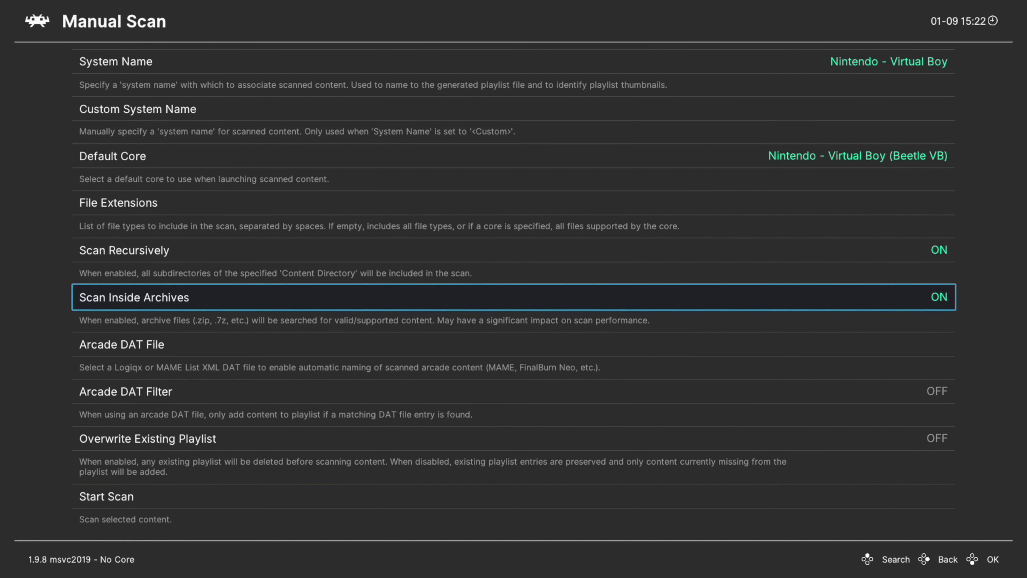
key(Down)
key(Down)
key(Down)
key(Down)
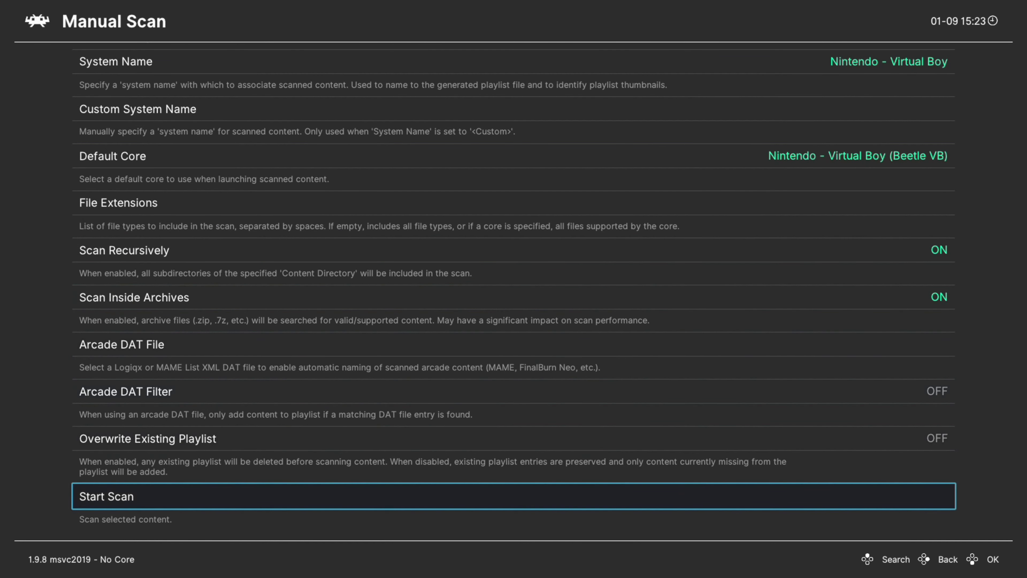
key(Return)
Open the Virtual Boy playlist, run Mario's Tennis (Japan, USA) and move the game menu to DOUBLES
key(BackSpace)
key(Left)
key(Down)
key(Down)
key(Down)
key(Down)
key(Down)
key(Down)
key(Down)
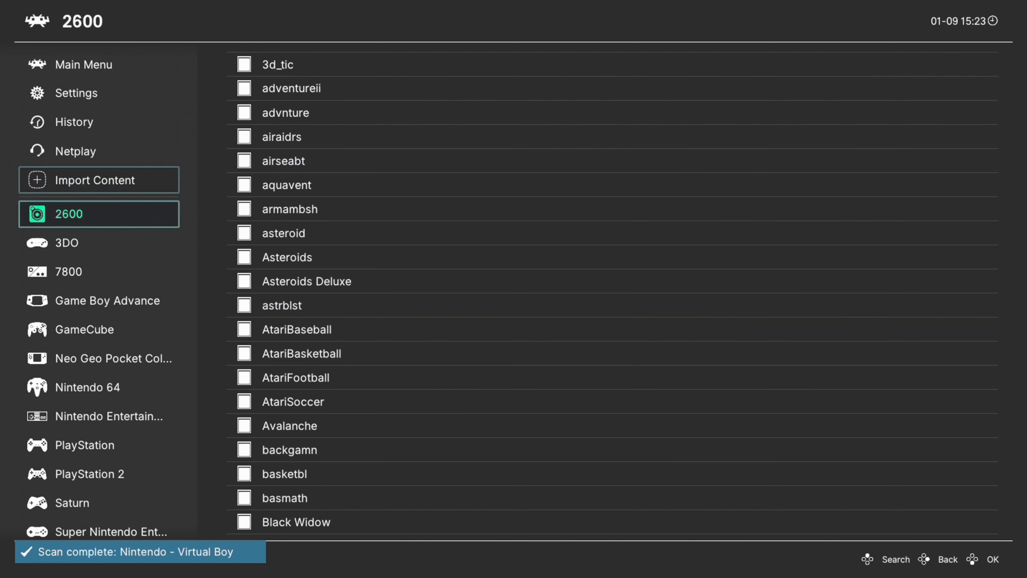
key(Down)
key(Down)
key(Down)
key(Down)
key(Down)
key(Down)
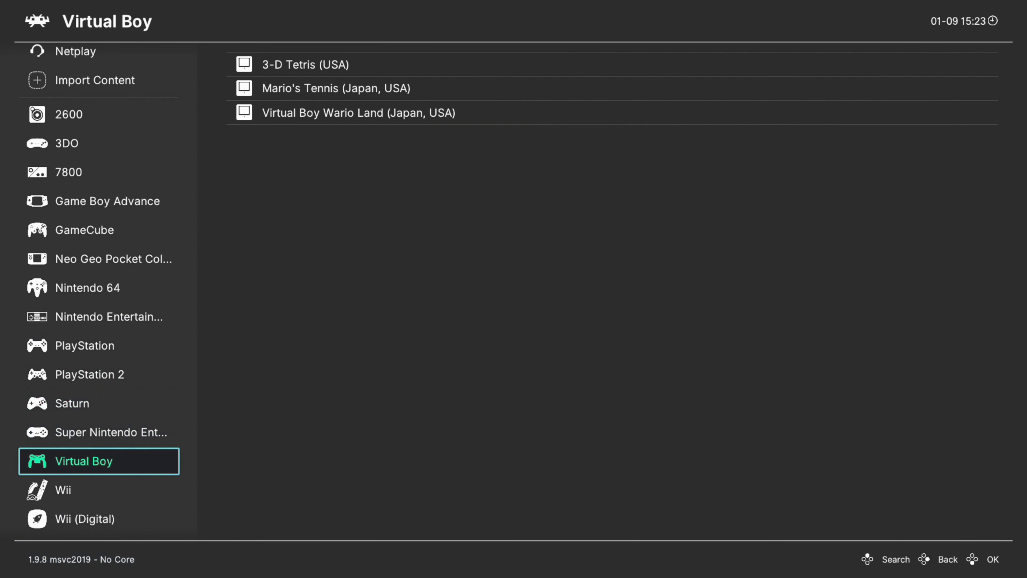
key(Return)
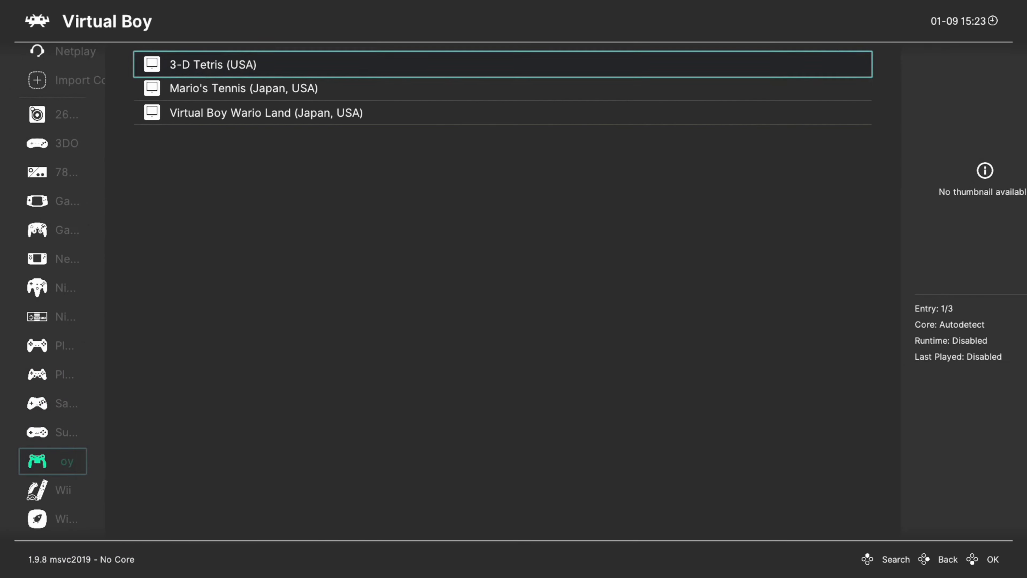
key(Down)
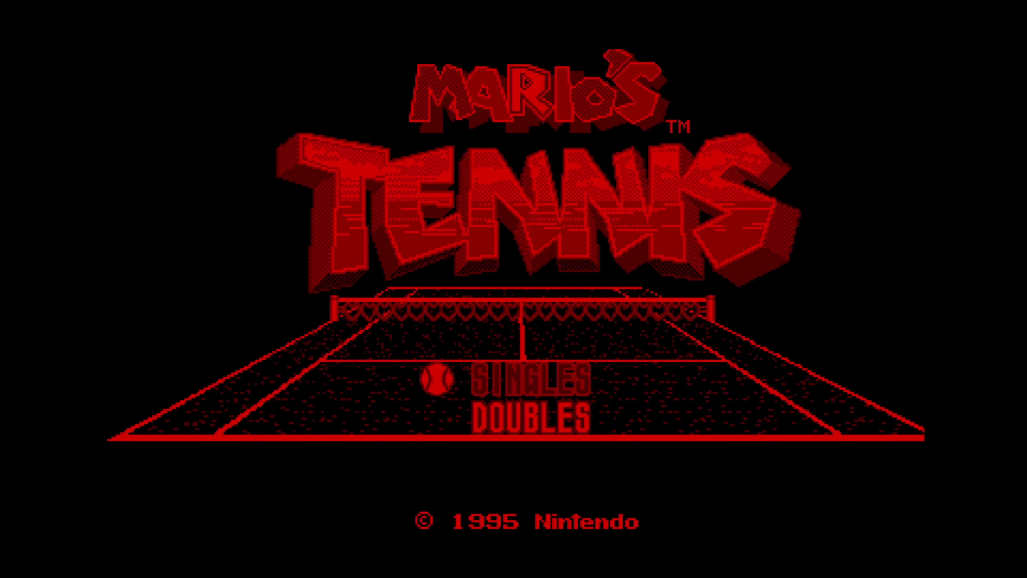
key(Down)
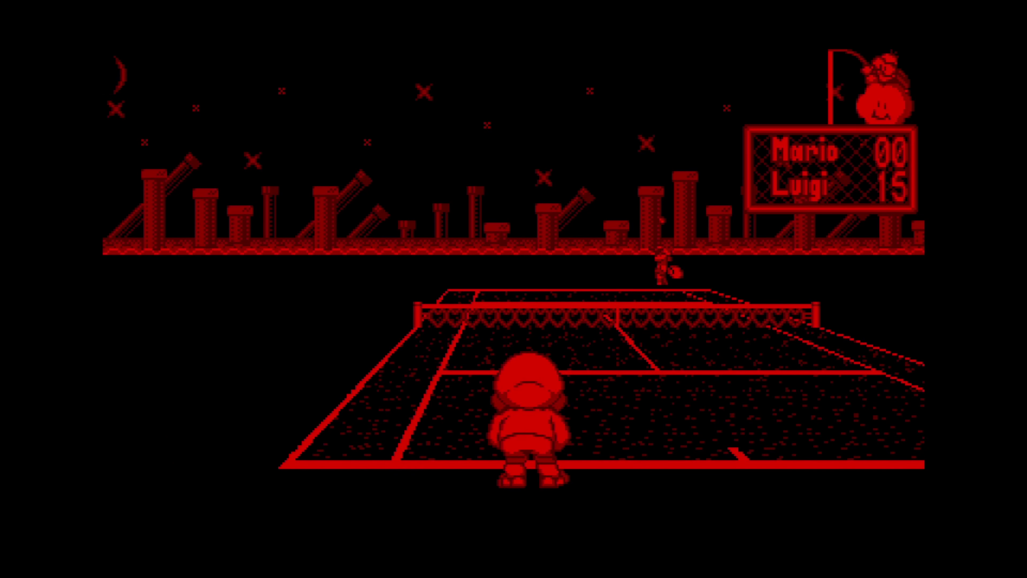
Pause with F1 and open the Beetle VB core Options from the Quick Menu
key(F1)
key(Down)
key(Down)
key(Down)
key(Down)
key(Down)
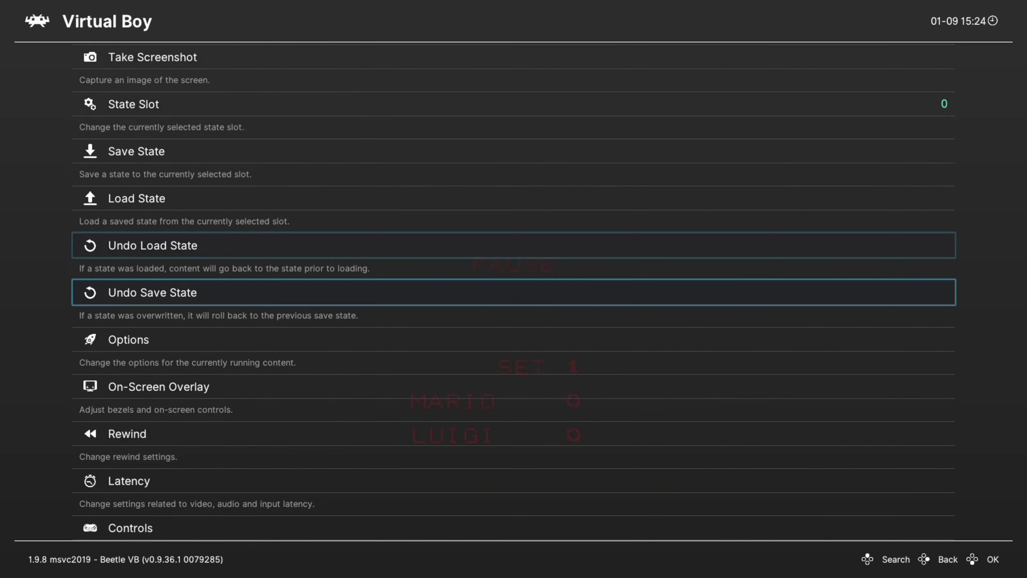
key(Down)
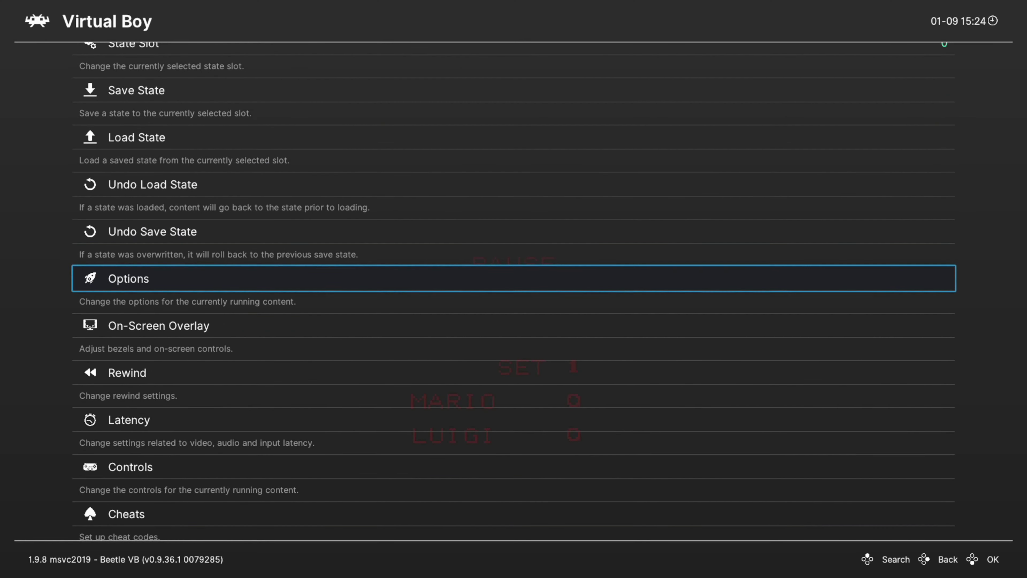
key(Return)
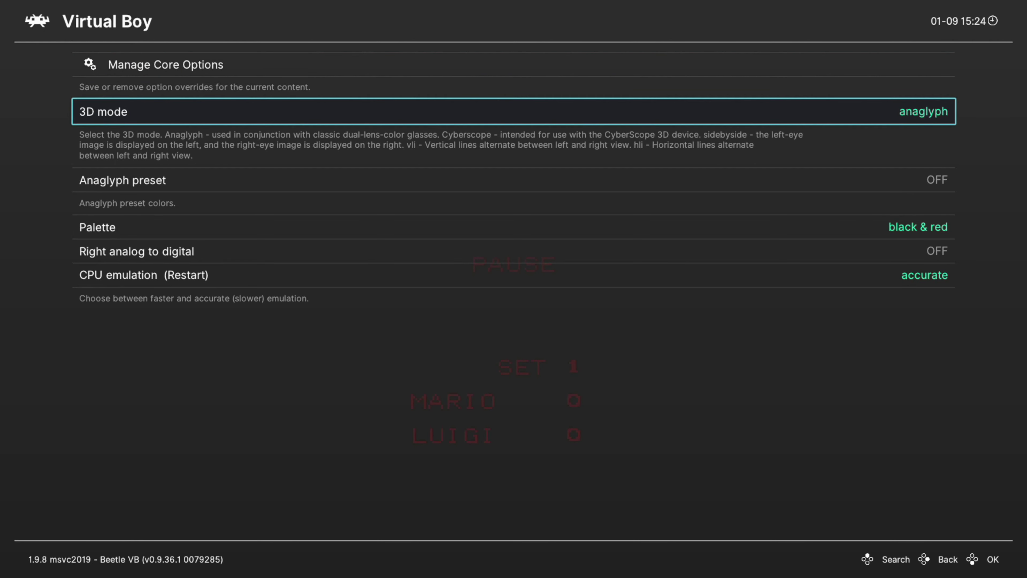
key(Return)
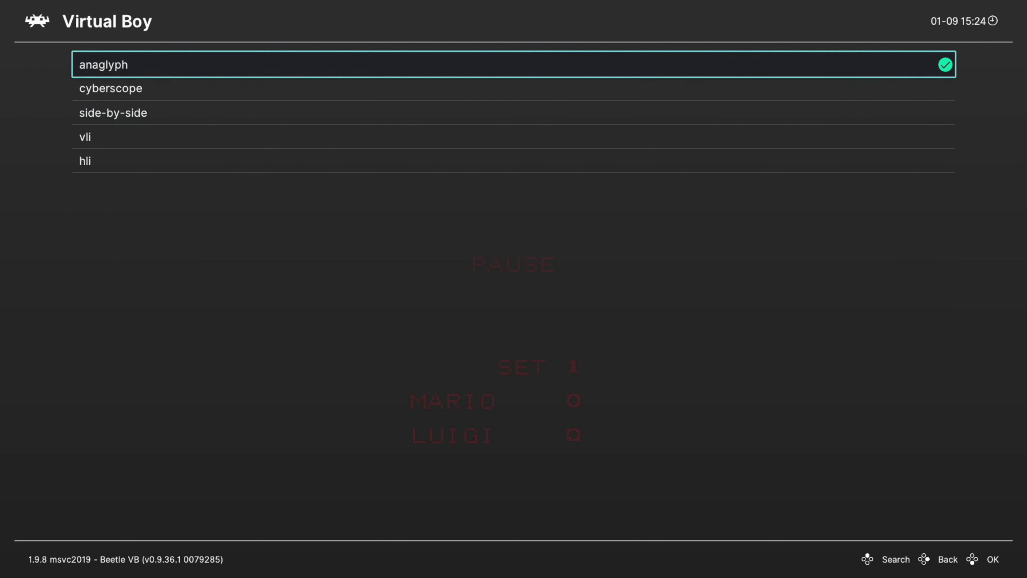
key(Return)
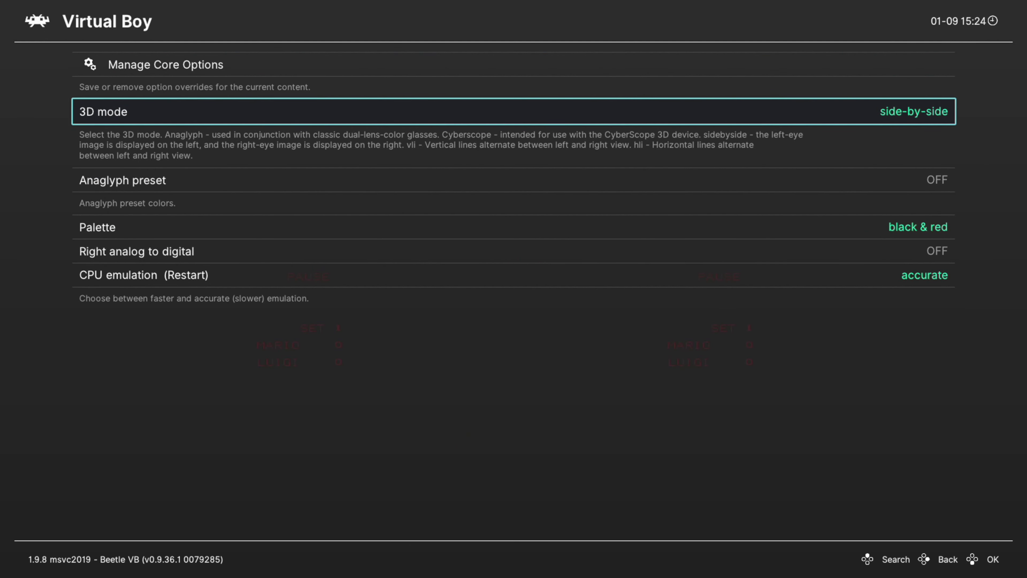
key(Return)
key(Down)
key(Return)
key(Return)
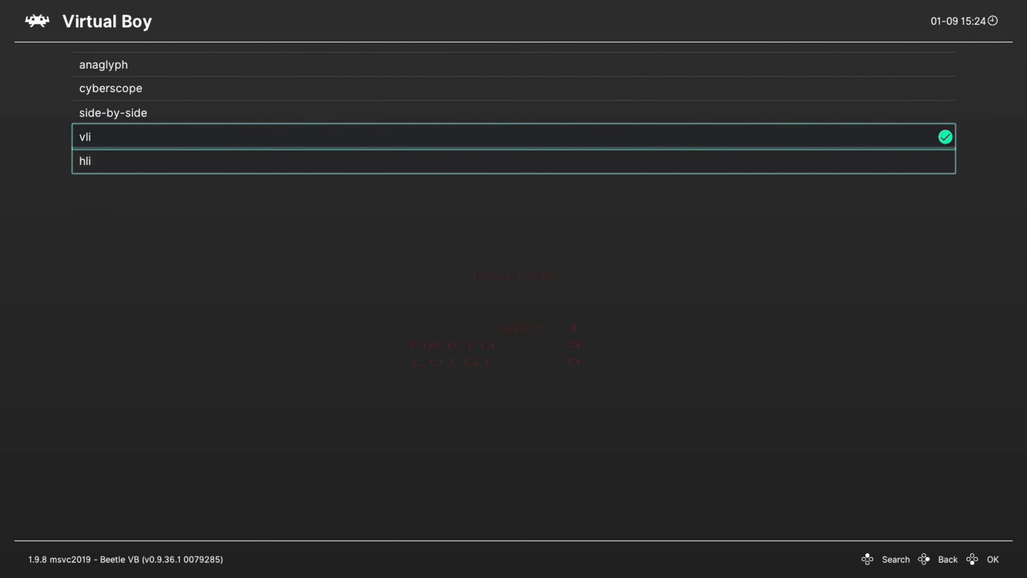
key(Down)
key(Return)
key(Return)
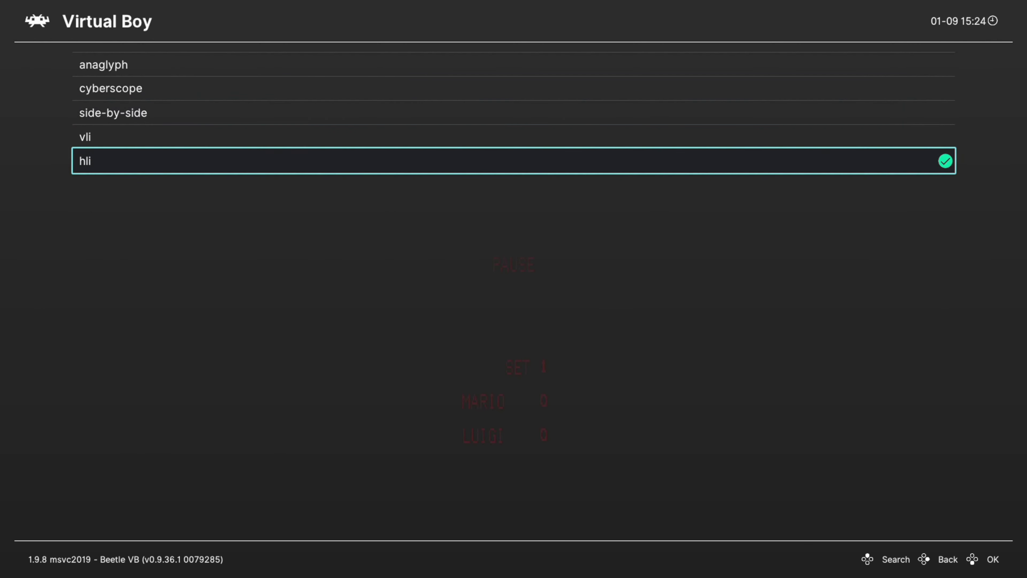
key(Up)
key(Up)
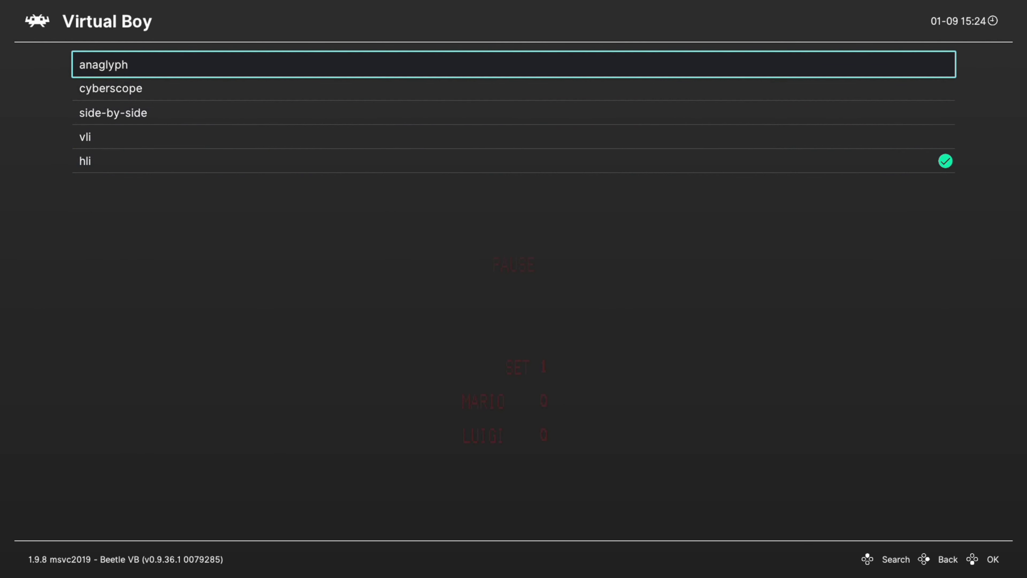
key(Return)
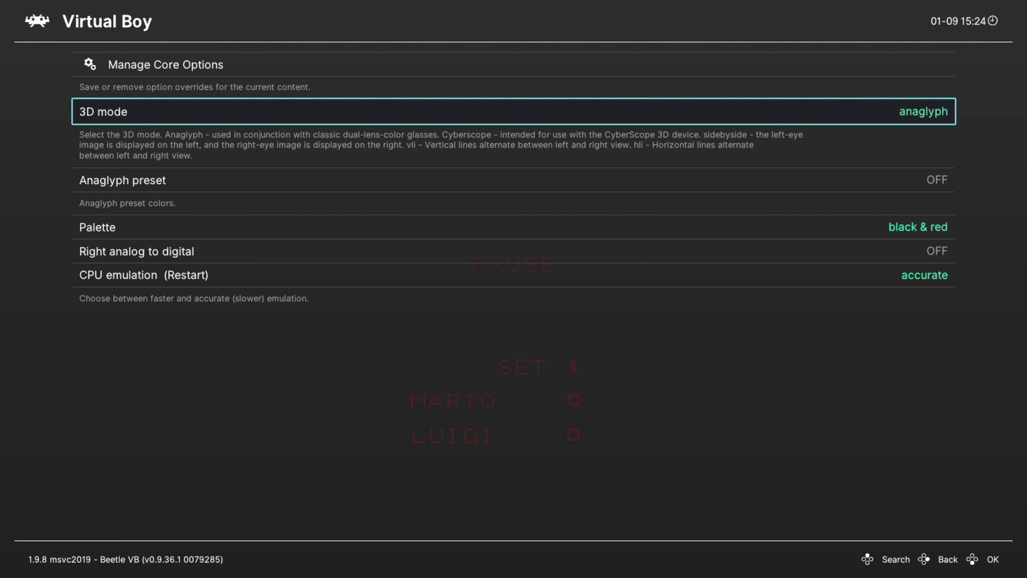
key(Down)
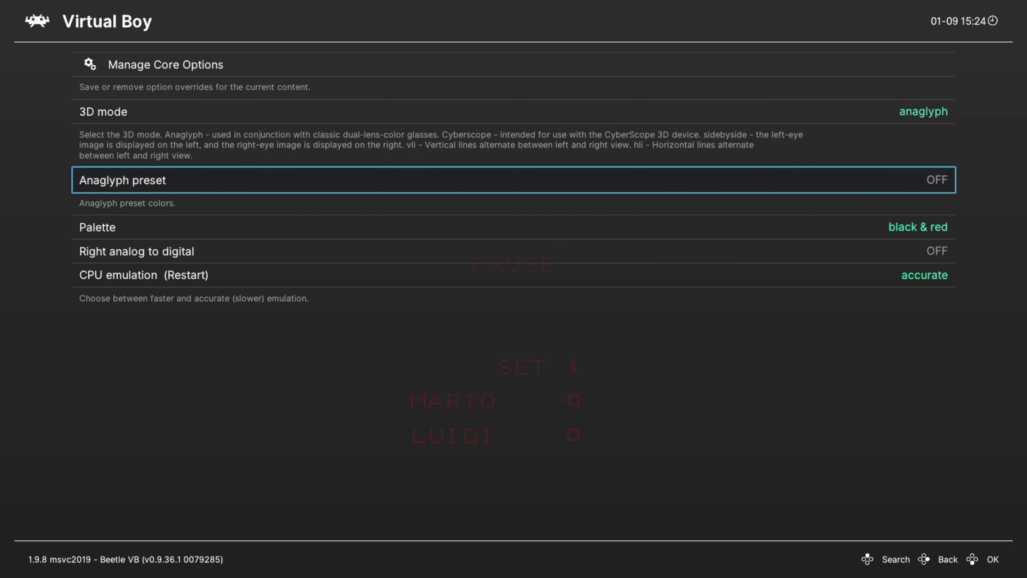
key(Return)
key(Down)
key(Return)
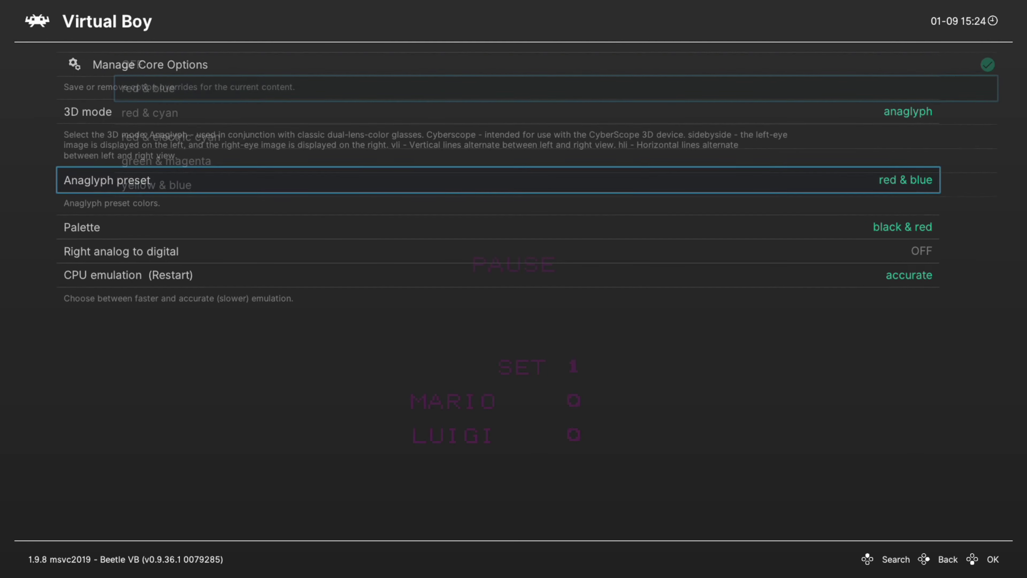
key(Return)
key(Return)
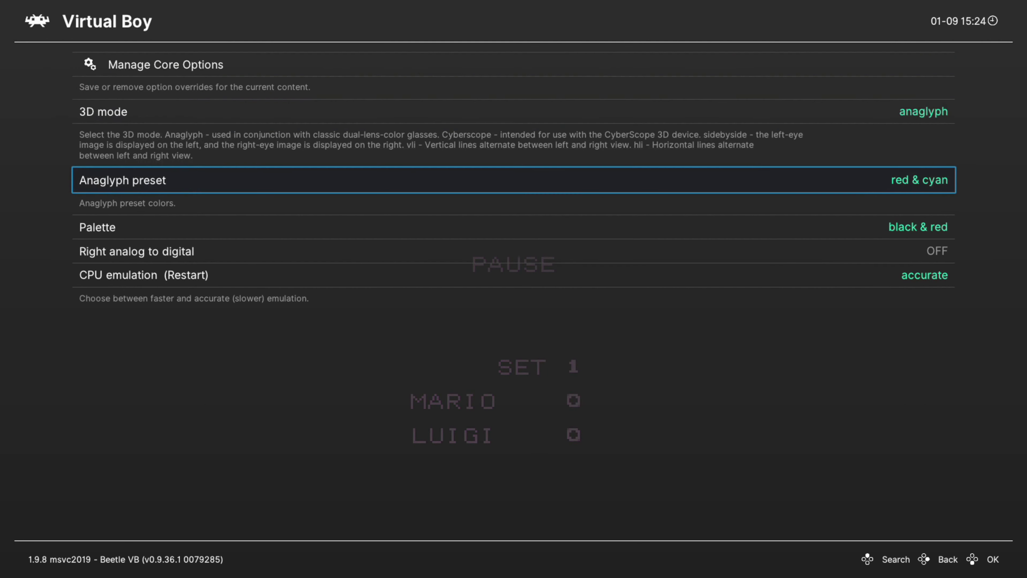
key(Return)
key(Down)
key(Return)
key(Return)
key(Down)
key(Return)
key(Return)
key(Down)
key(Return)
key(Return)
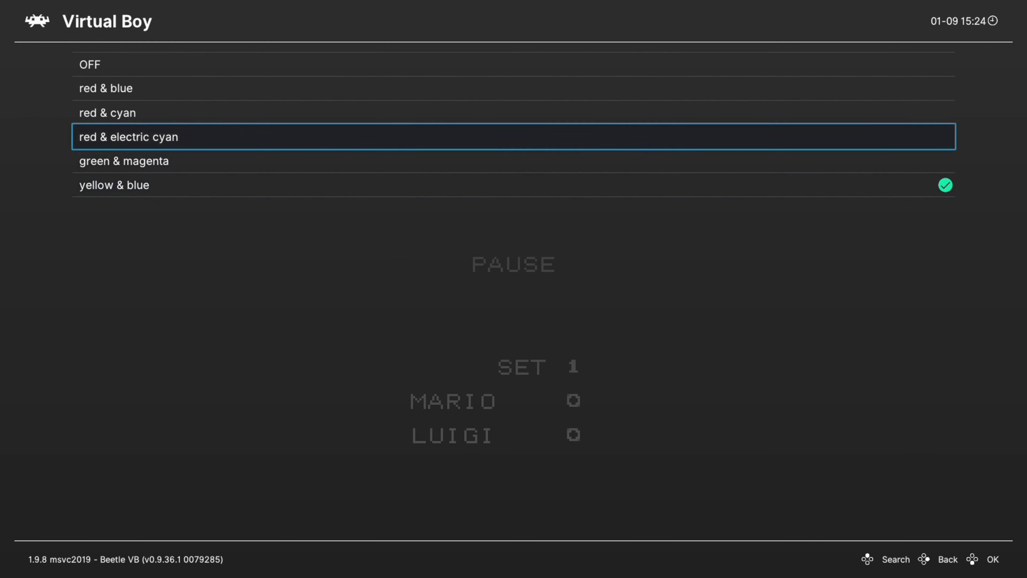
key(Up)
key(Up)
key(Return)
key(Return)
key(Up)
key(Return)
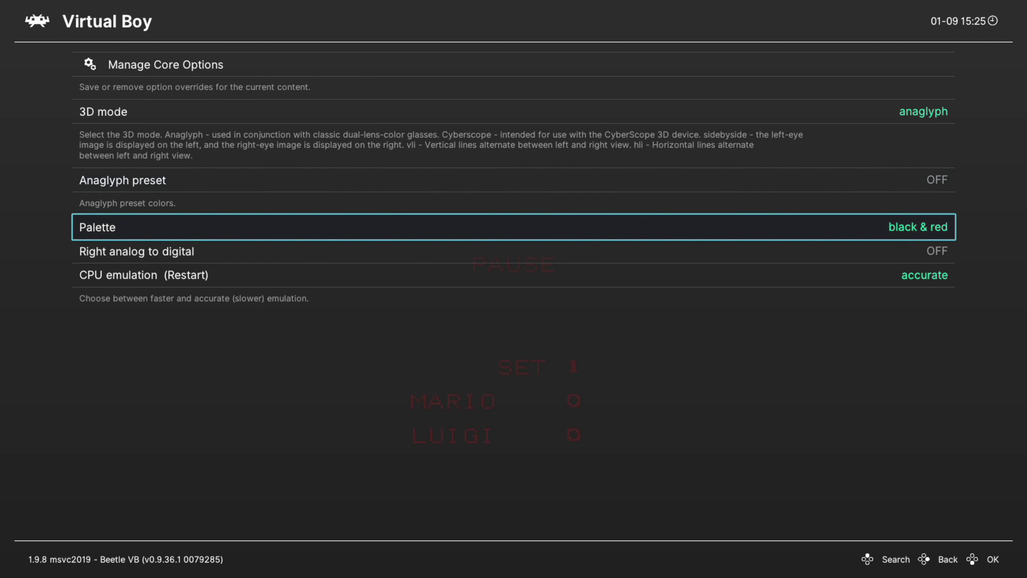
Try the black & white, black & blue and black & cyan palettes in turn
key(Return)
key(Down)
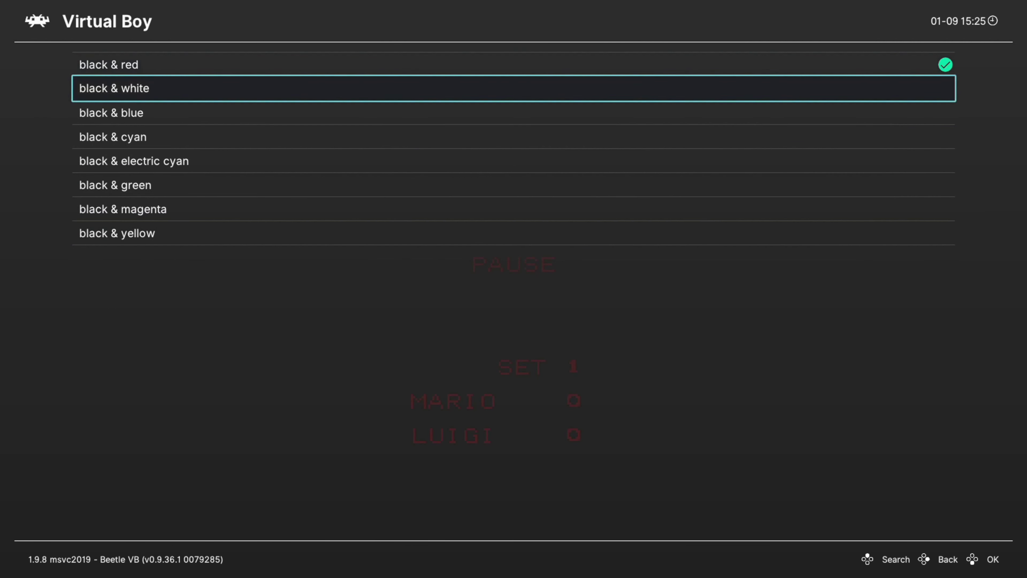
key(Return)
key(Return)
key(Down)
key(Return)
key(Return)
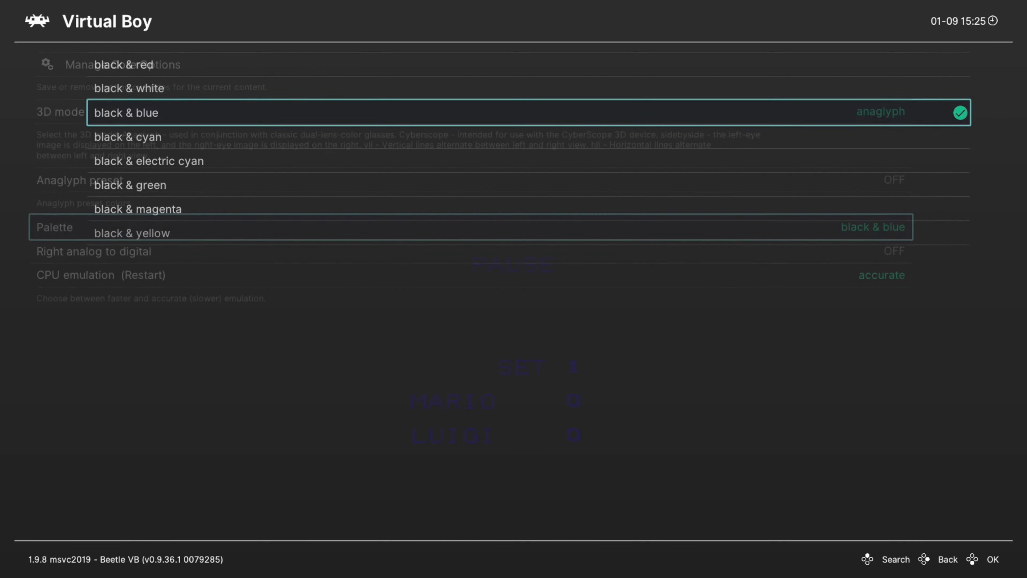
key(Down)
key(Return)
Set the palette back to black & white and keep it after browsing the list
key(Return)
key(Down)
key(Return)
key(Down)
key(Up)
key(Return)
key(Down)
key(Down)
key(Down)
key(Down)
key(Down)
key(Return)
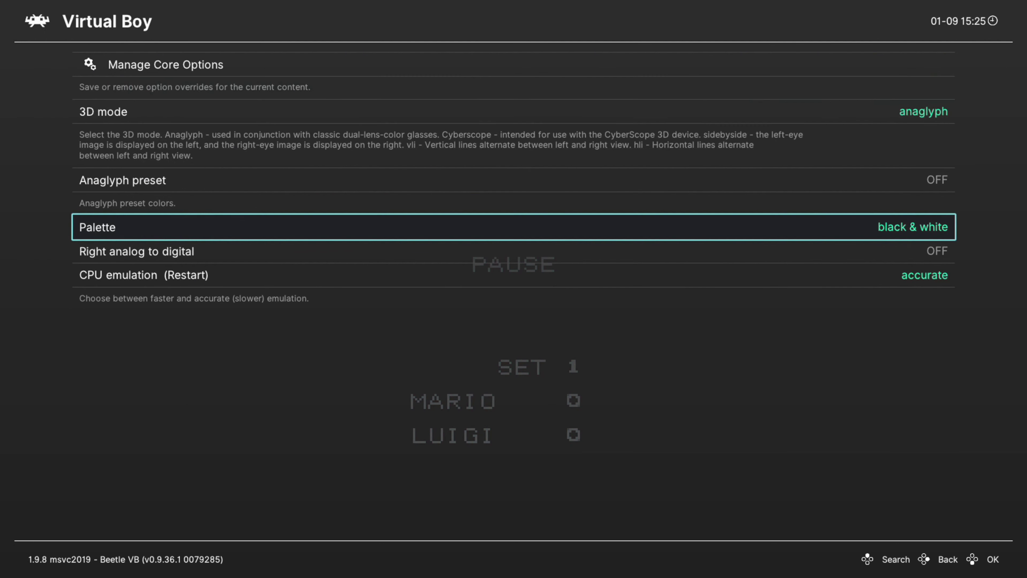
key(Return)
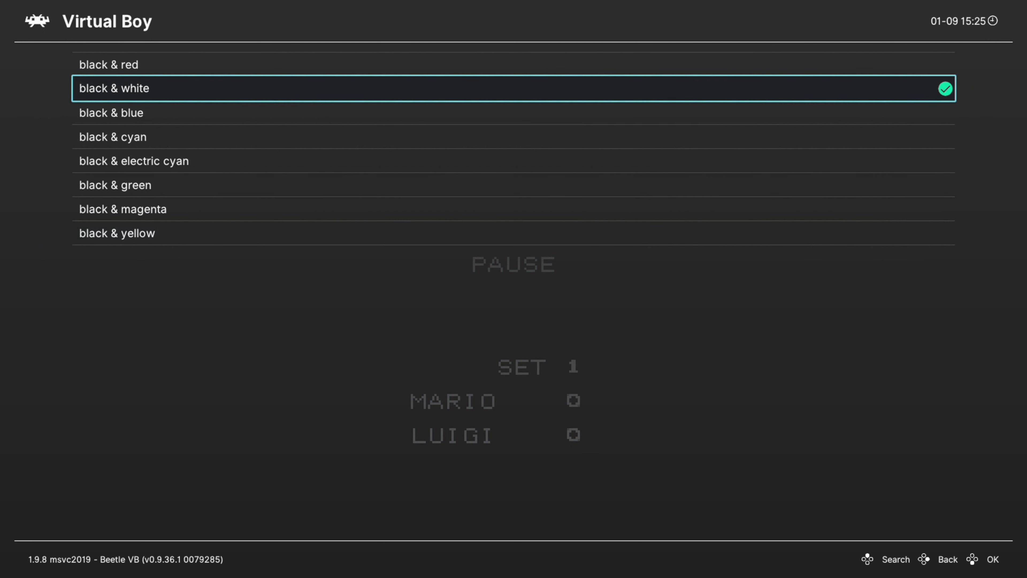
key(Return)
key(Return)
key(Down)
key(Down)
key(Down)
key(Down)
key(Down)
key(Down)
key(Down)
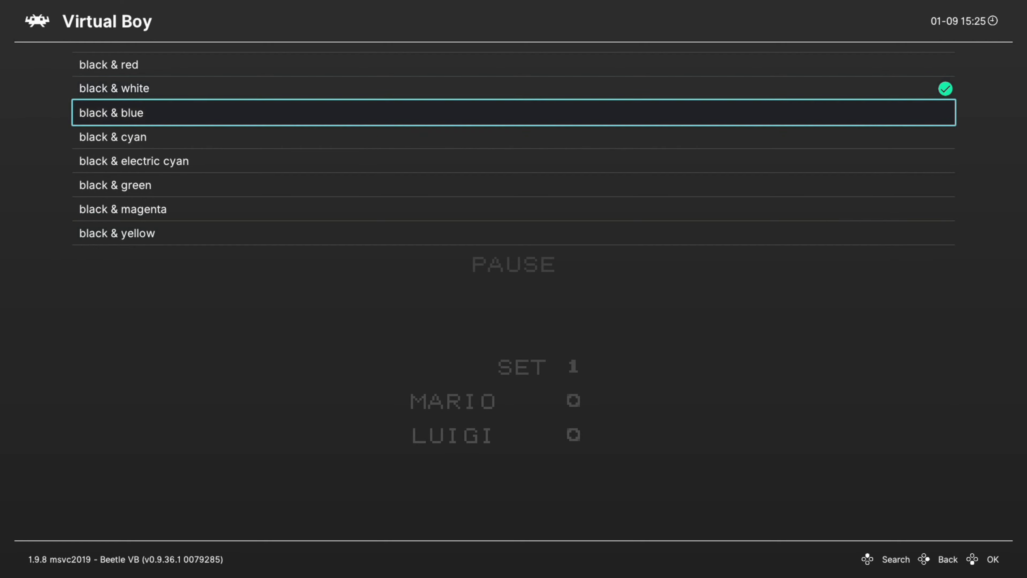
key(Down)
key(Down)
key(Down)
key(Down)
key(Down)
key(Down)
key(Down)
key(Down)
key(Down)
key(Down)
key(Down)
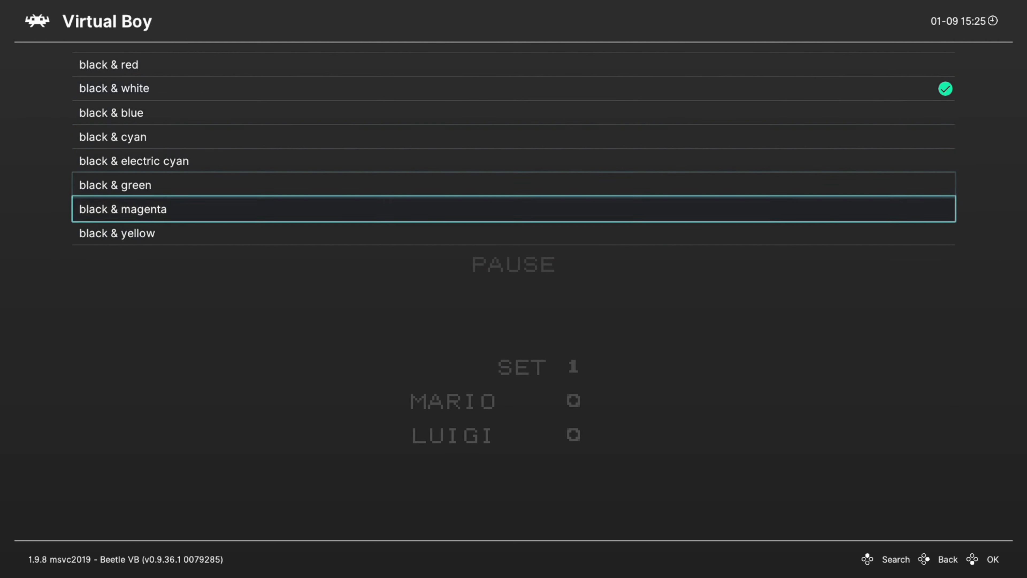
key(Down)
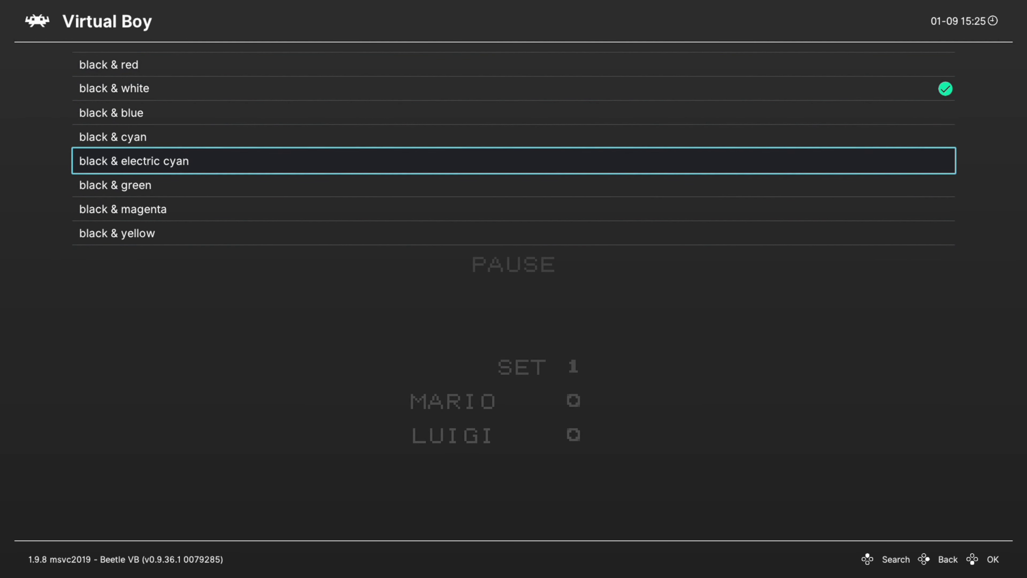
key(Up)
key(Up)
key(Up)
key(Return)
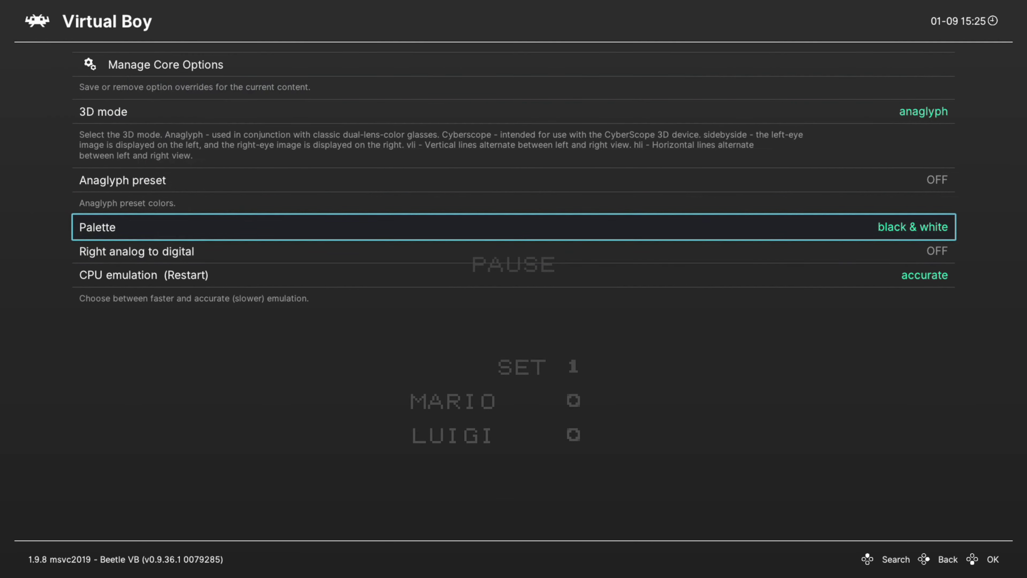
Turn Right analog to digital ON and leave CPU emulation at accurate
key(Down)
key(Return)
key(Down)
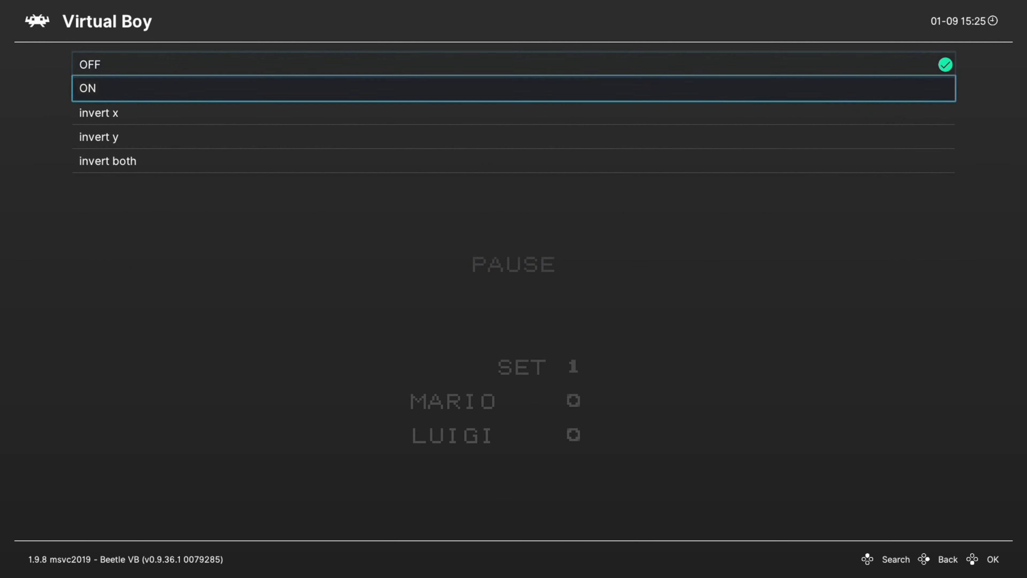
key(Return)
key(Down)
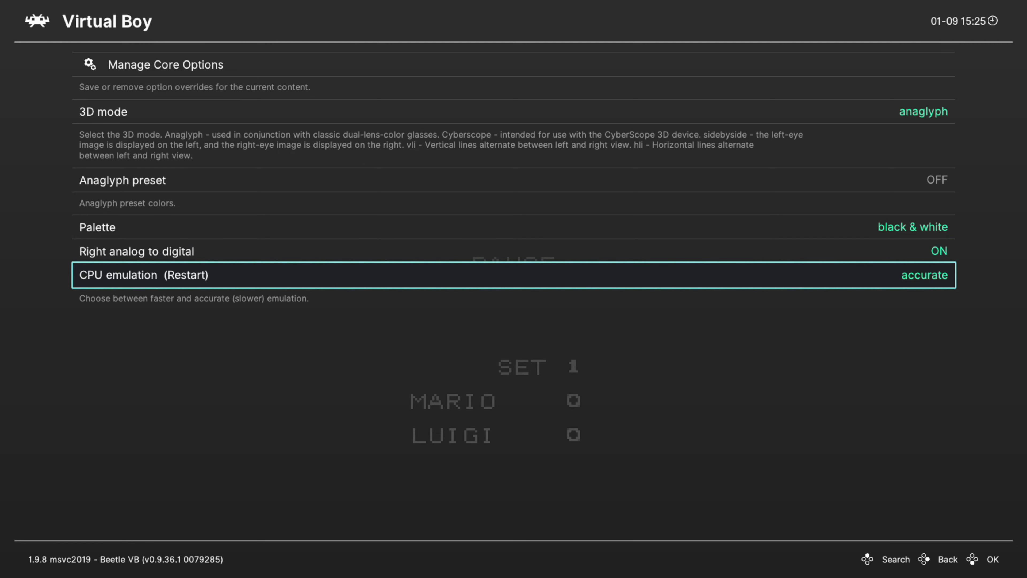
key(Return)
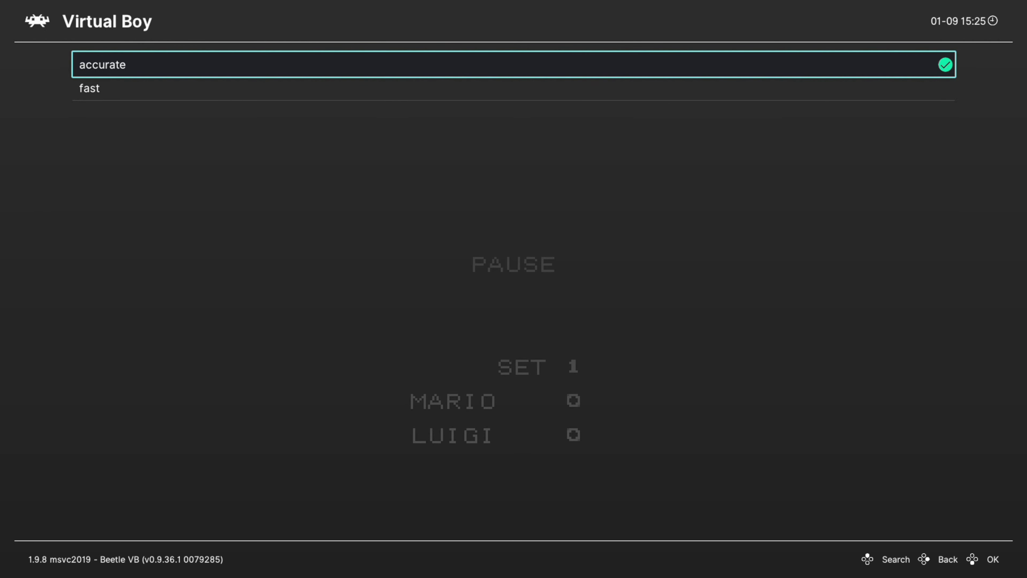
key(Return)
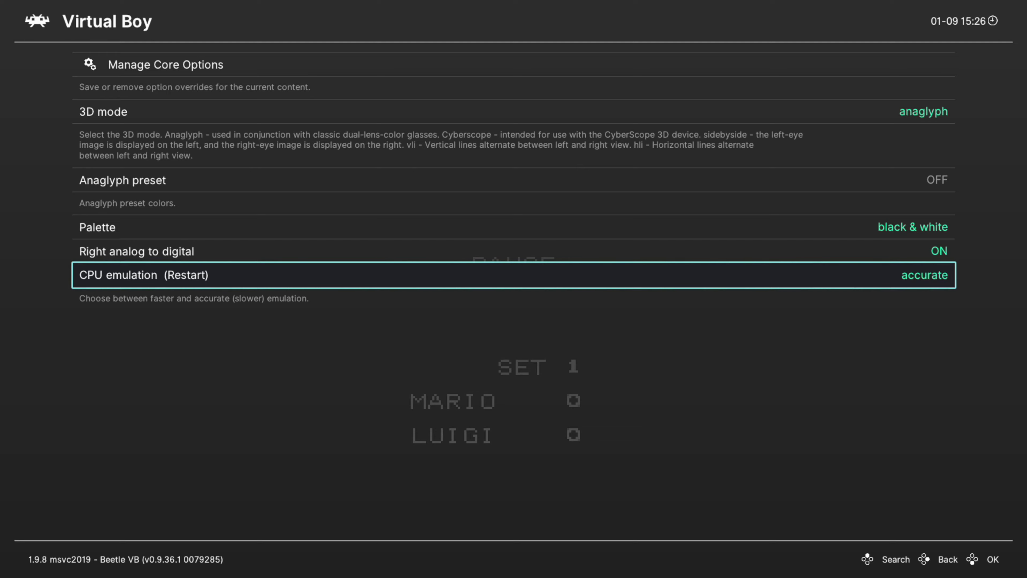
Save the core options for this game through Manage Core Options
key(Down)
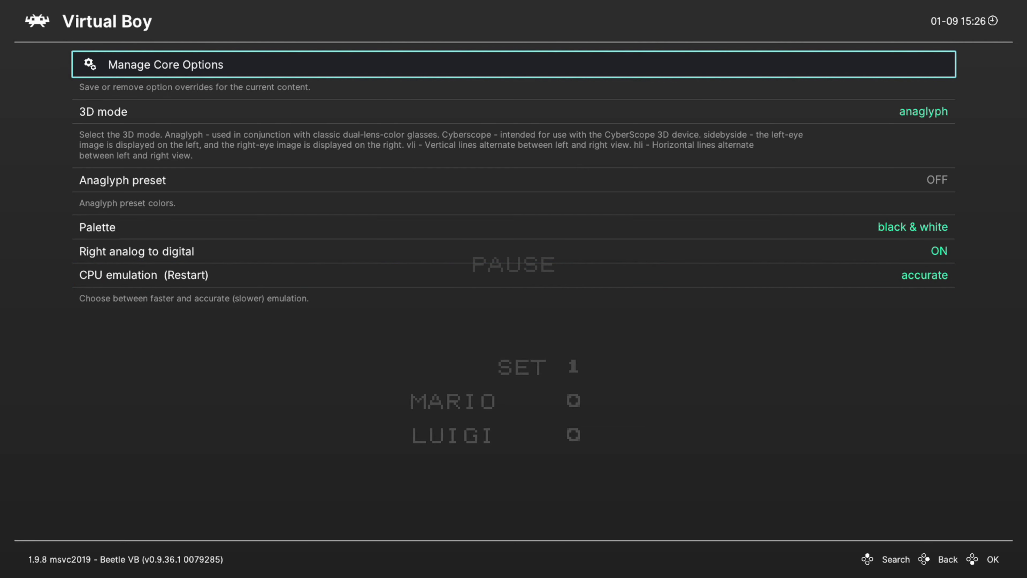
key(Return)
key(Down)
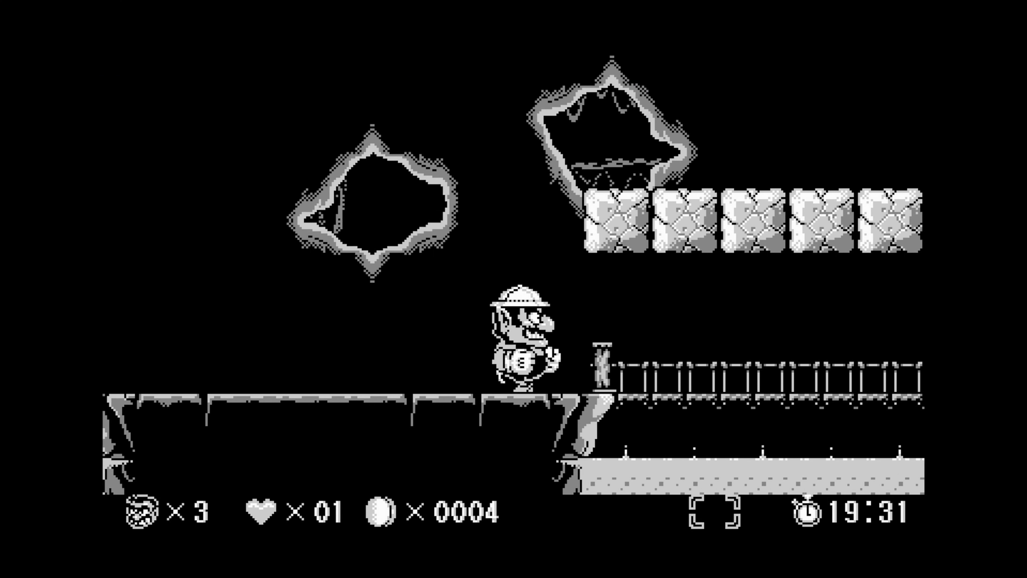
Jump on the bridge enemy, collect the heart and crown coin, and smash the stone blocks
key(Right)
key(x)
key(Left)
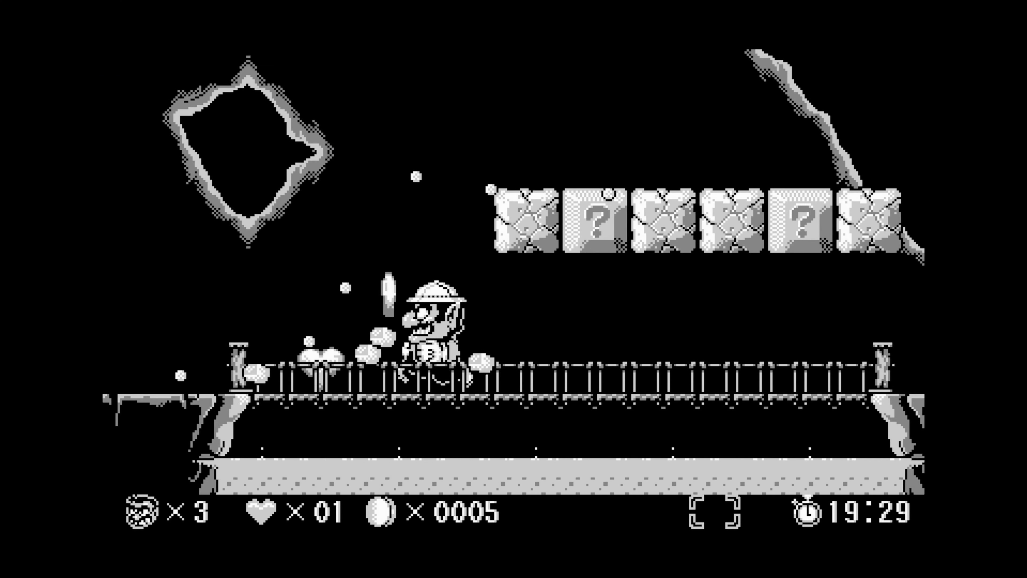
key(x)
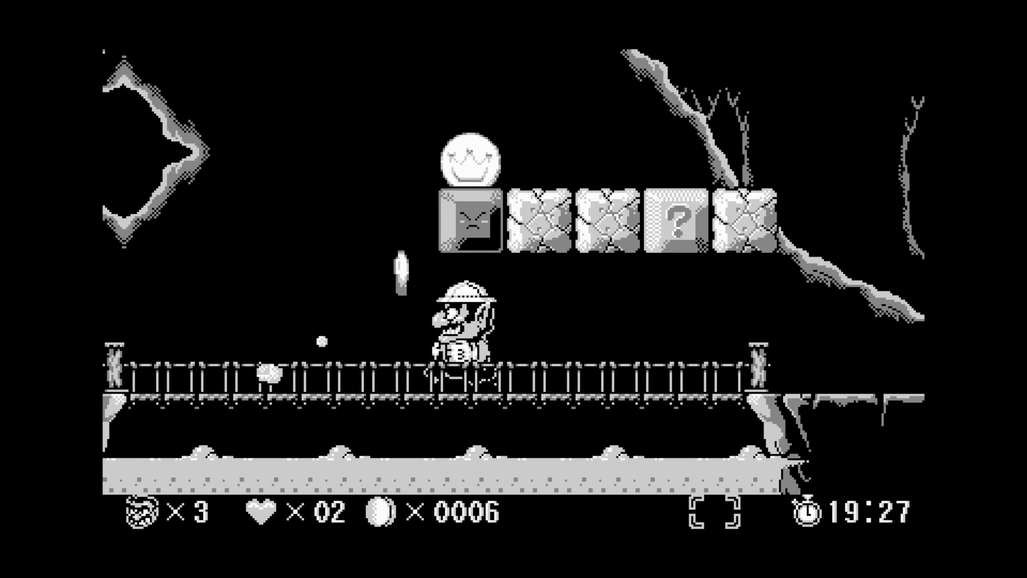
key(Left)
key(x)
key(Right)
key(x)
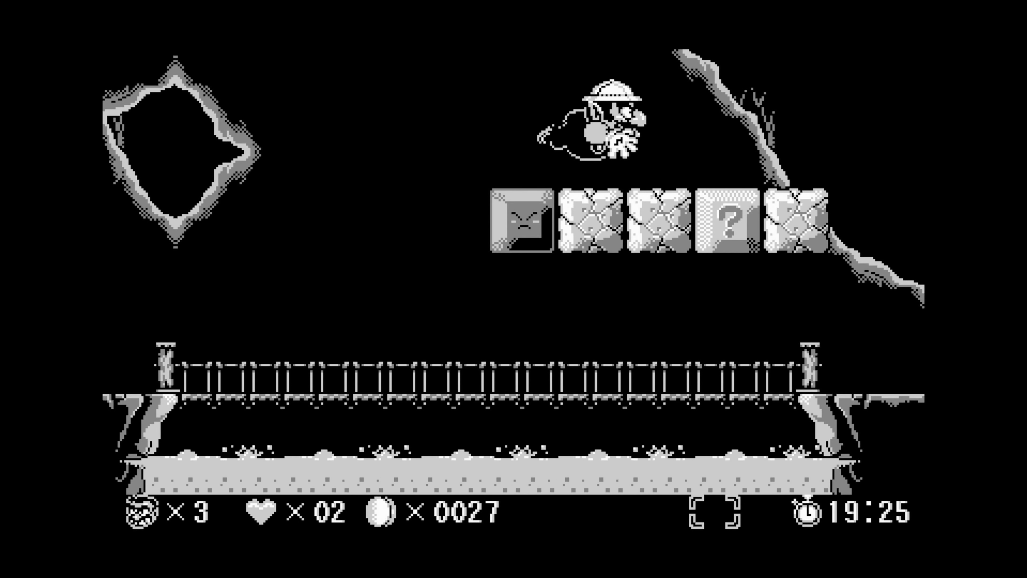
key(z)
key(Right)
key(Left)
key(x)
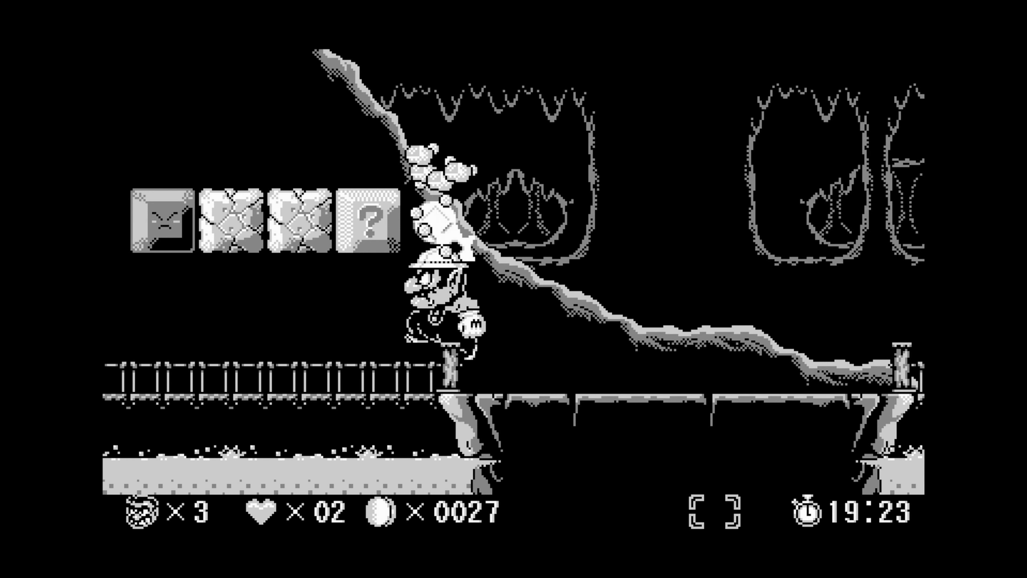
key(x)
key(x)
key(Right)
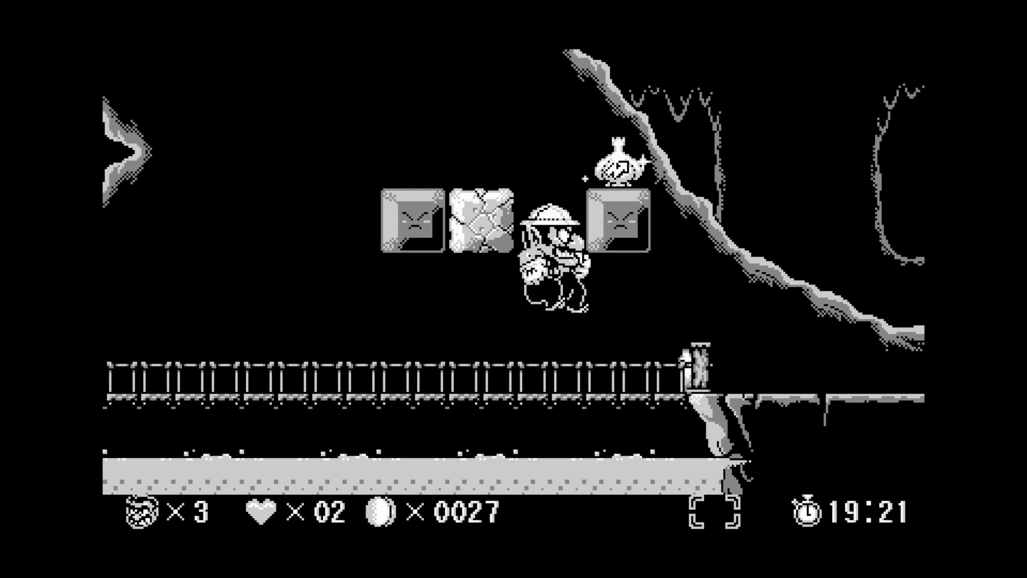
key(Right)
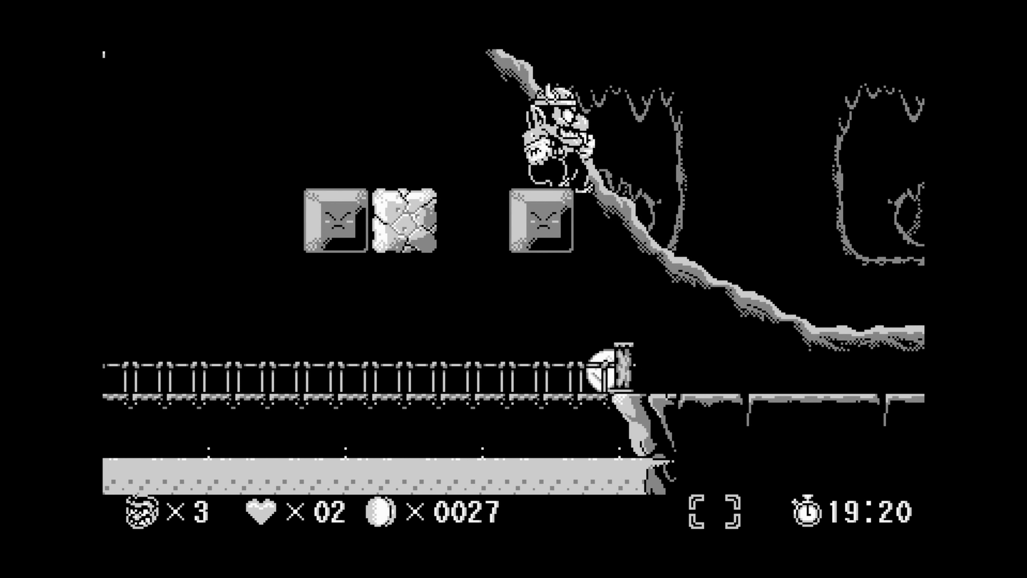
Dash into two enemies, break bridge blocks and stomp the ? block for coins and a crown coin
key(Left)
key(x)
key(Right)
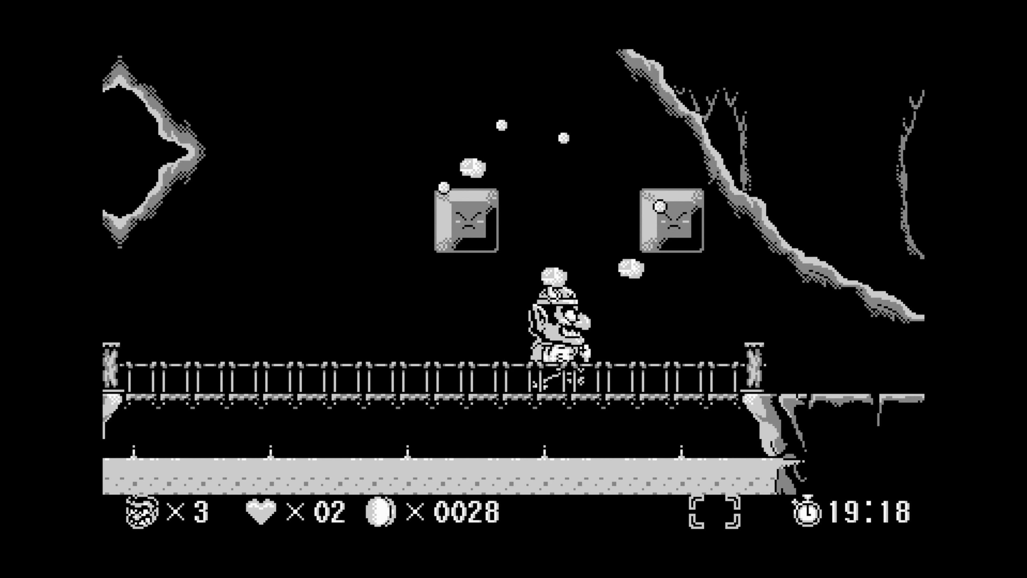
key(z)
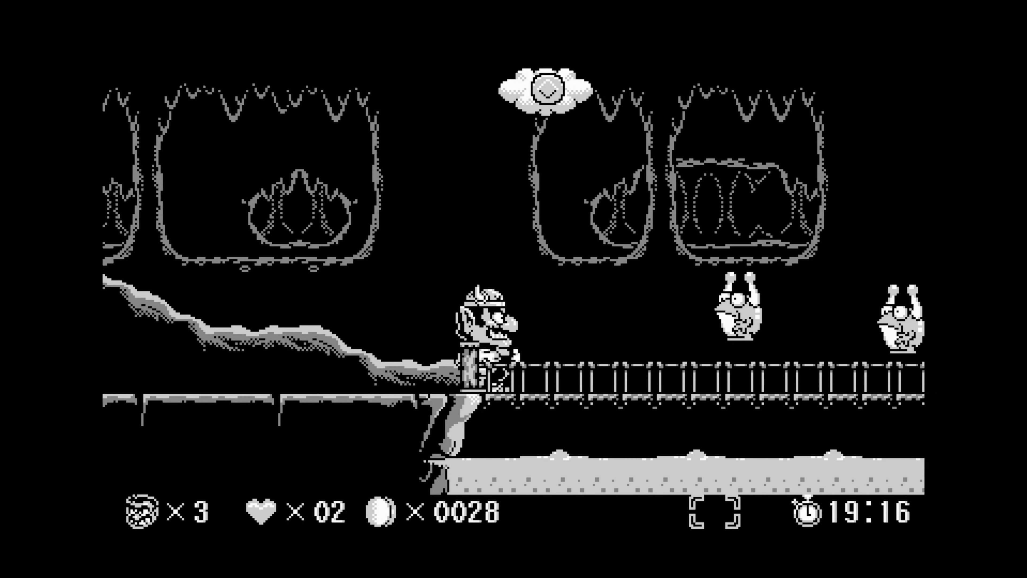
key(z)
key(z)
key(Right)
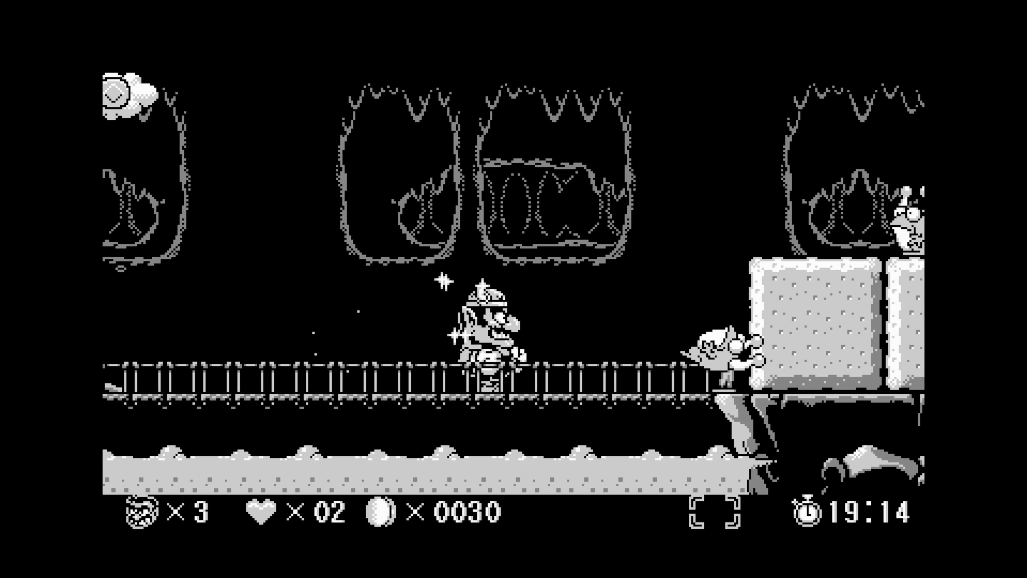
key(Right)
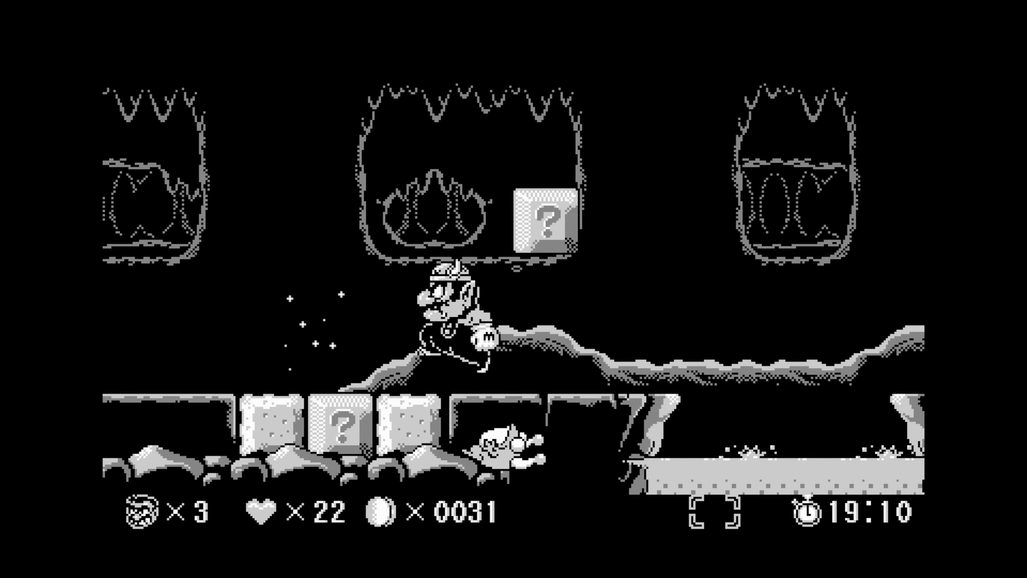
key(Left)
key(z)
key(Down)
key(z)
key(Down)
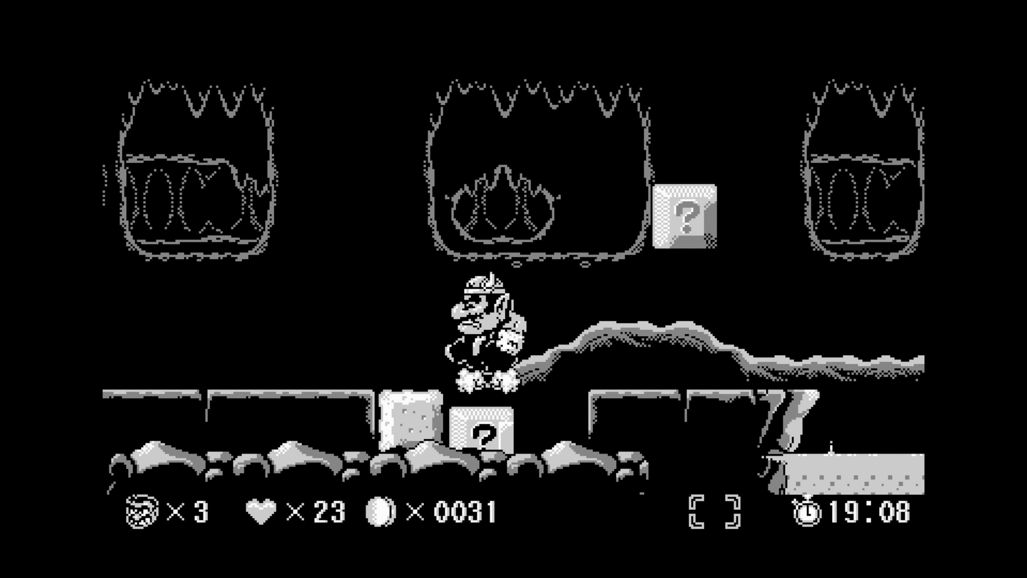
key(Left)
key(Right)
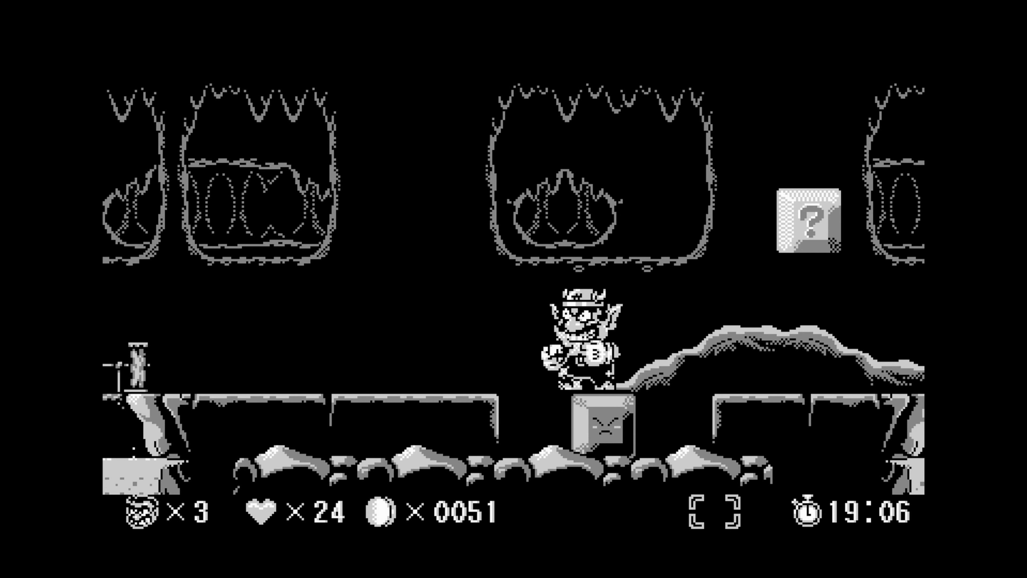
key(Right)
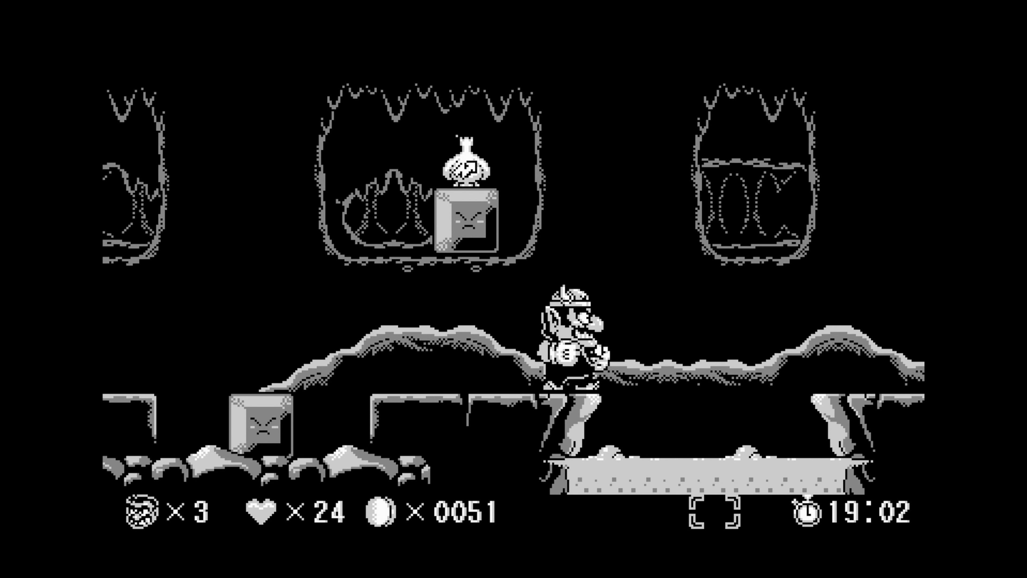
Jump the gap, hit the ? block for a big coin and run right onto the arrow blocks
key(Right)
key(Right)
key(x)
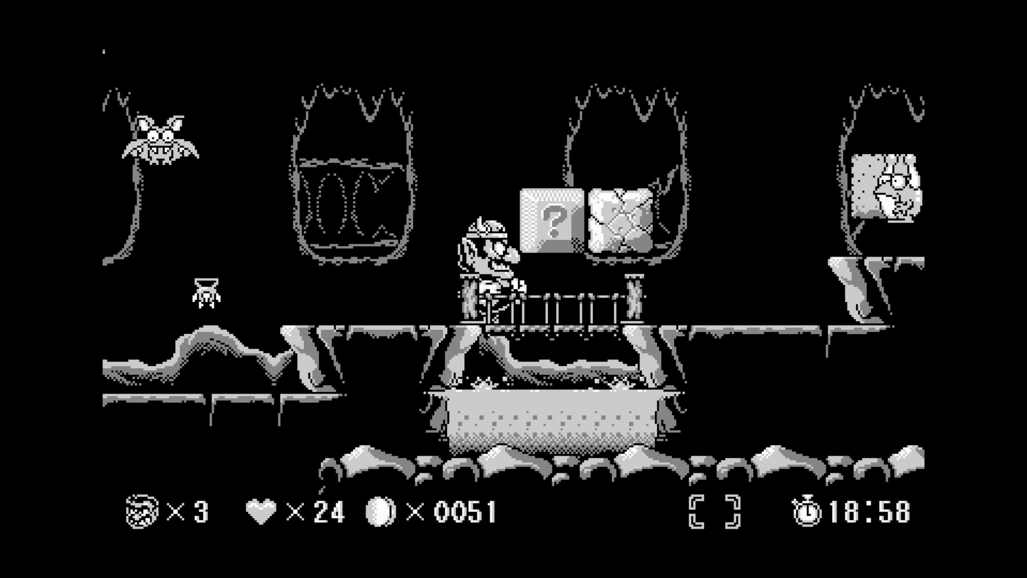
key(Right)
key(x)
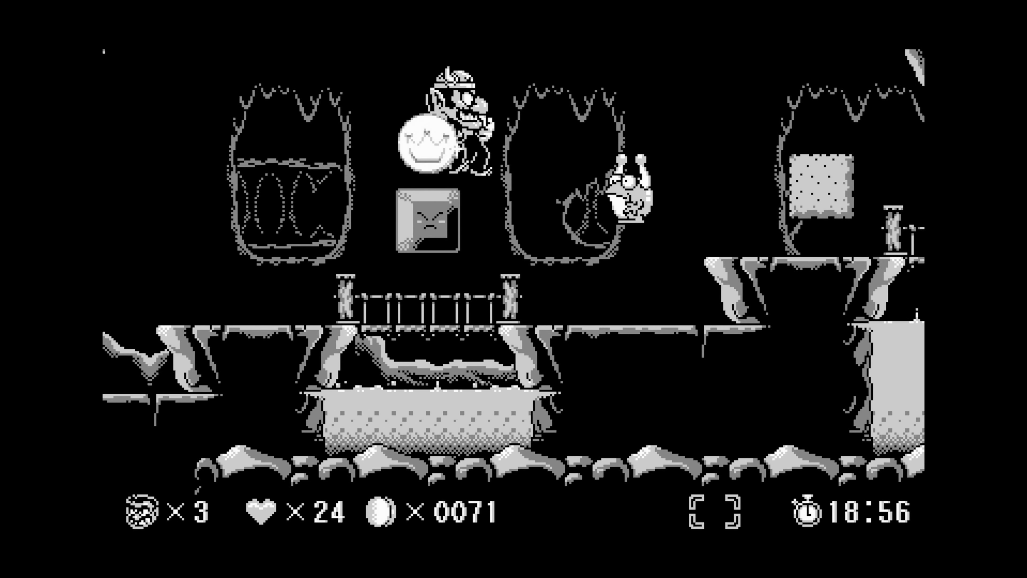
key(Right)
key(x)
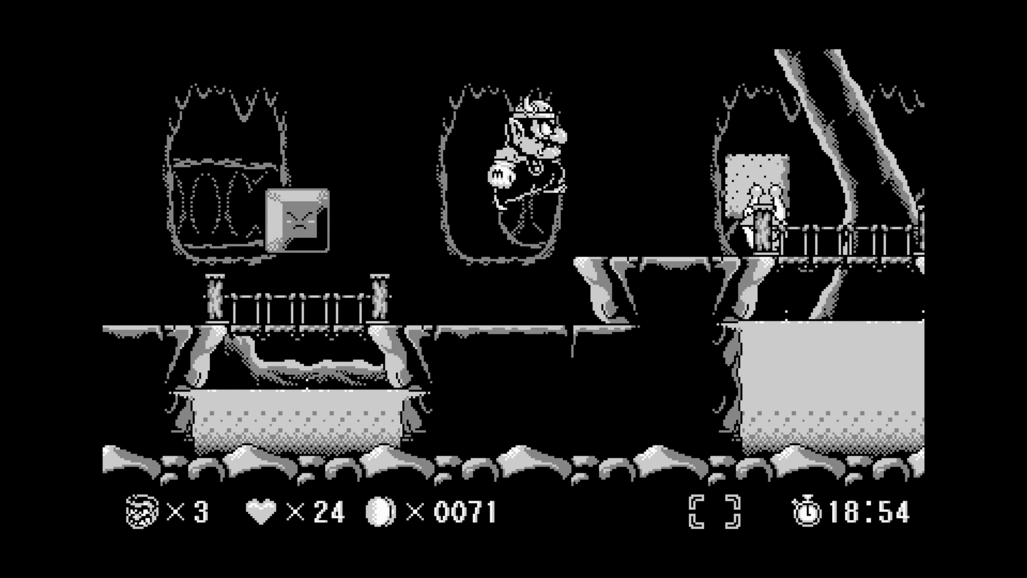
key(Right)
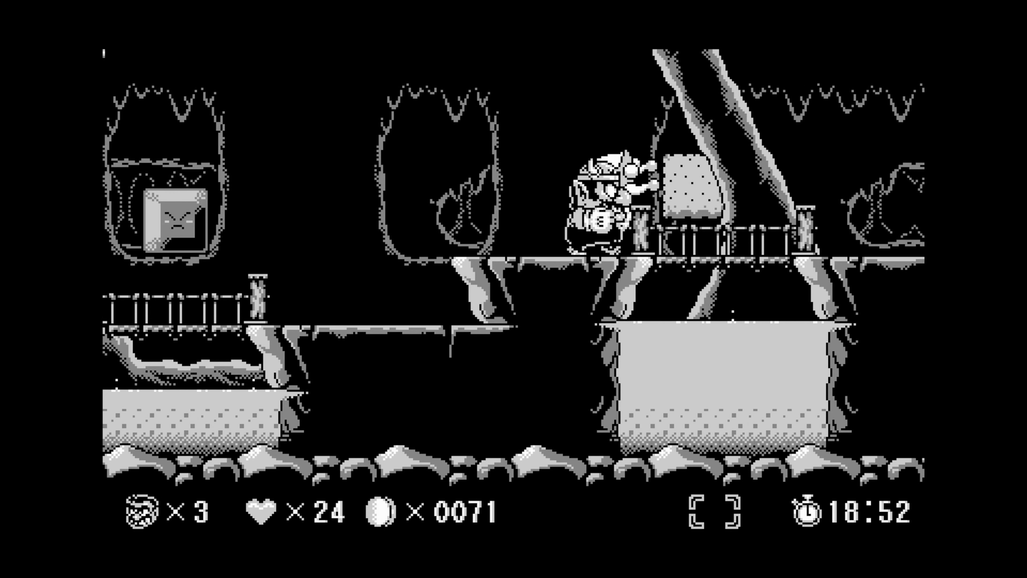
key(x)
key(Right)
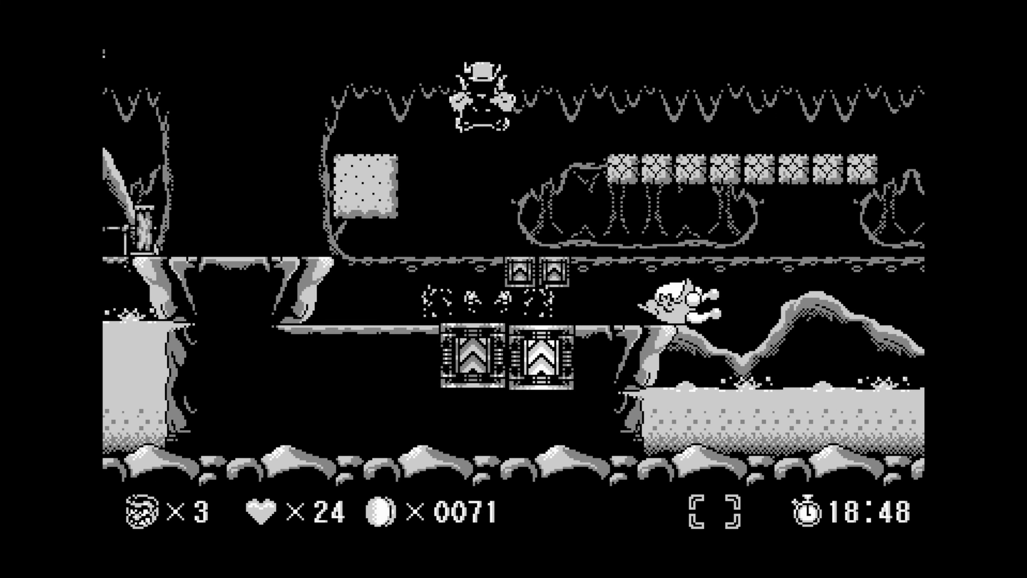
key(Right)
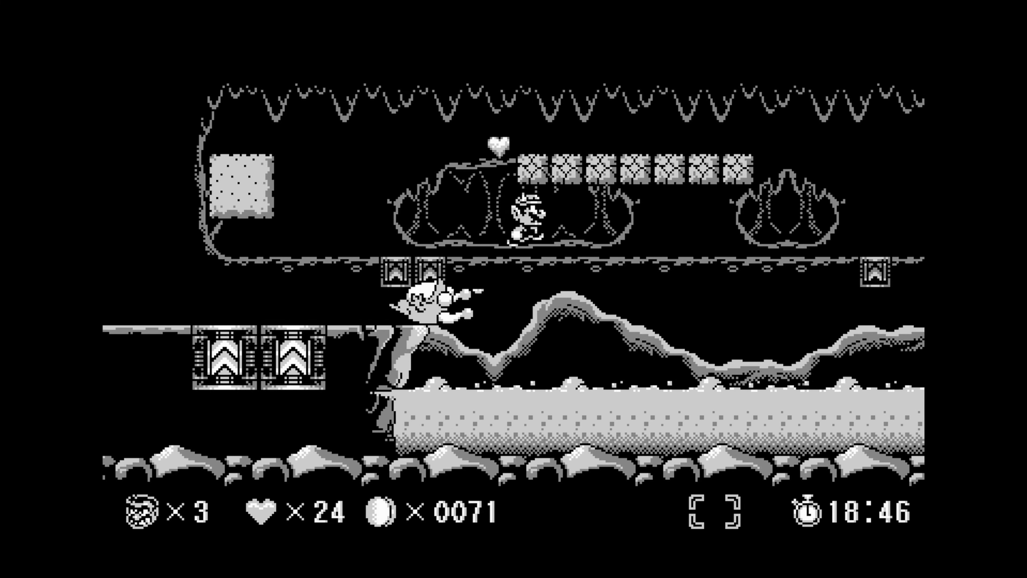